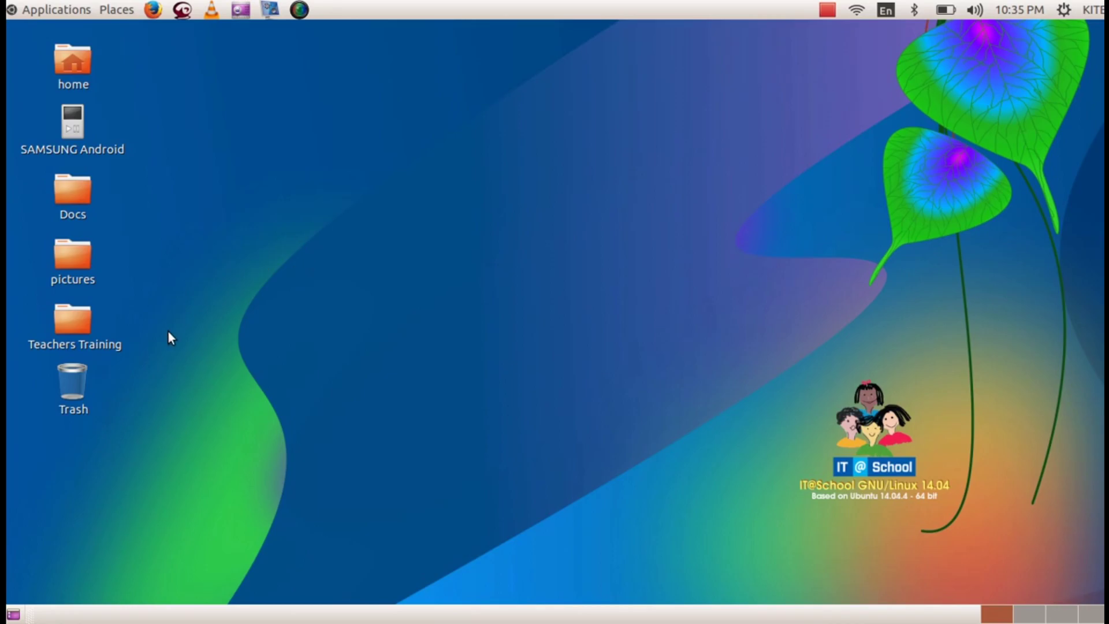
Step: Launch Hot Potatoes by running LinuxStartHotPot.sh from the desktop folder Teachers Training/Software_updates/JavaHotPotatoes
{"action": "double_click", "coordinate": [69, 320]}
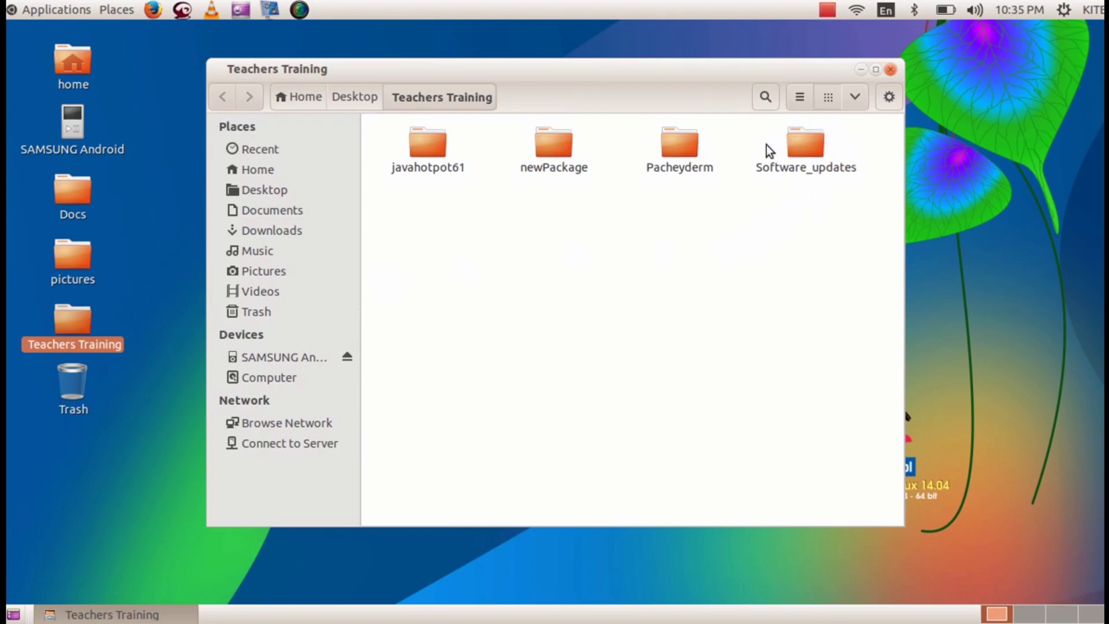
{"action": "double_click", "coordinate": [808, 147]}
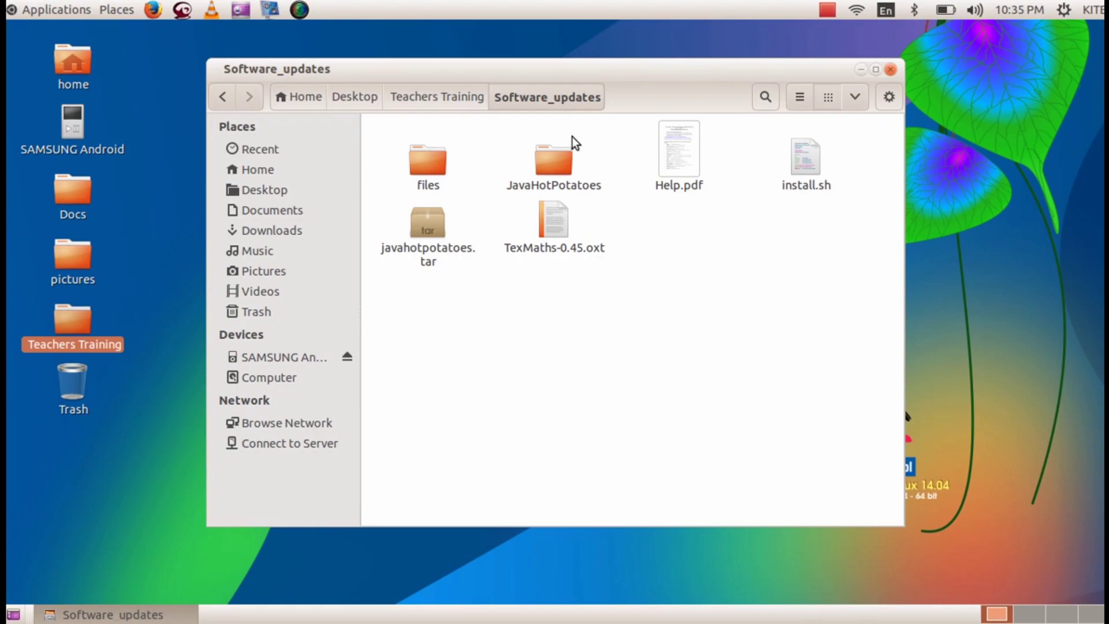
{"action": "double_click", "coordinate": [556, 164]}
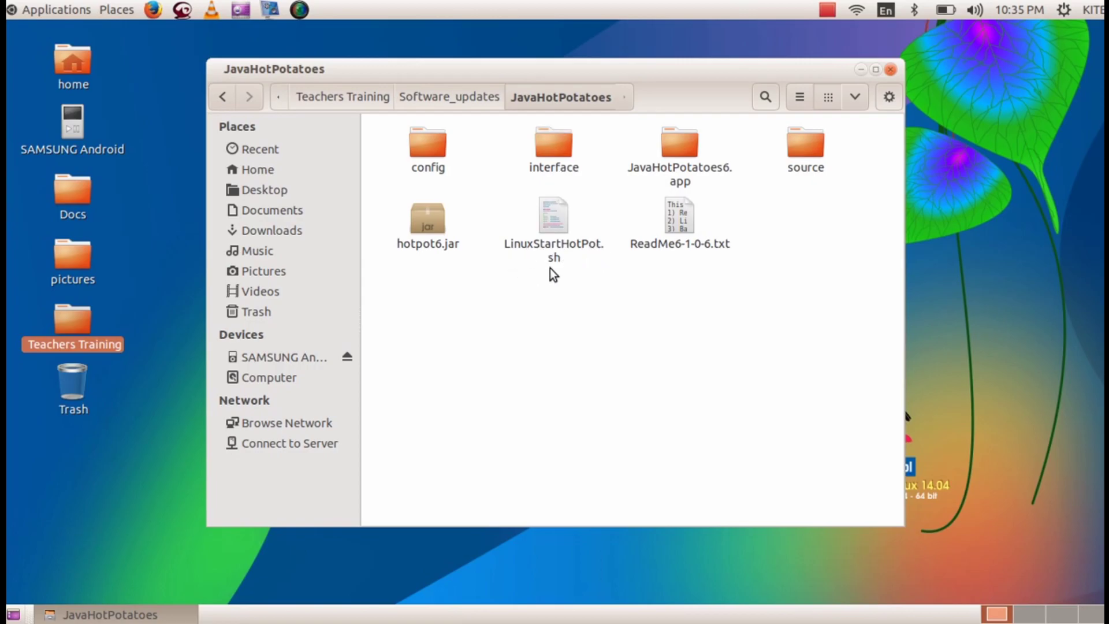
{"action": "double_click", "coordinate": [552, 220]}
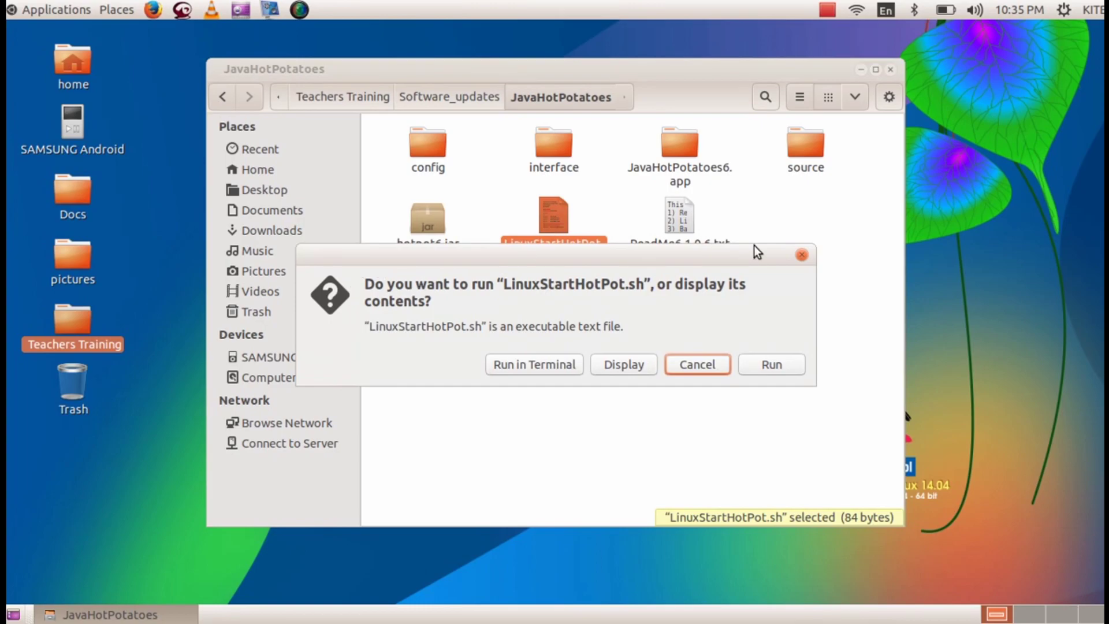
{"action": "left_click", "coordinate": [768, 369]}
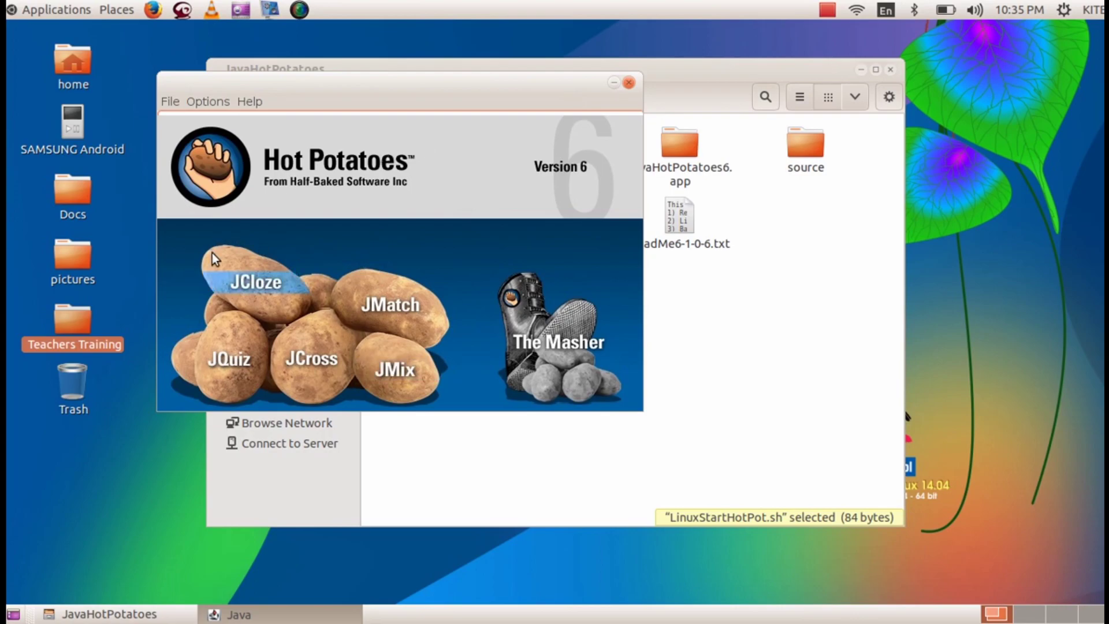
Step: Open JCloze and save the new exercise's data file as Biology on the Desktop
{"action": "left_click", "coordinate": [257, 284]}
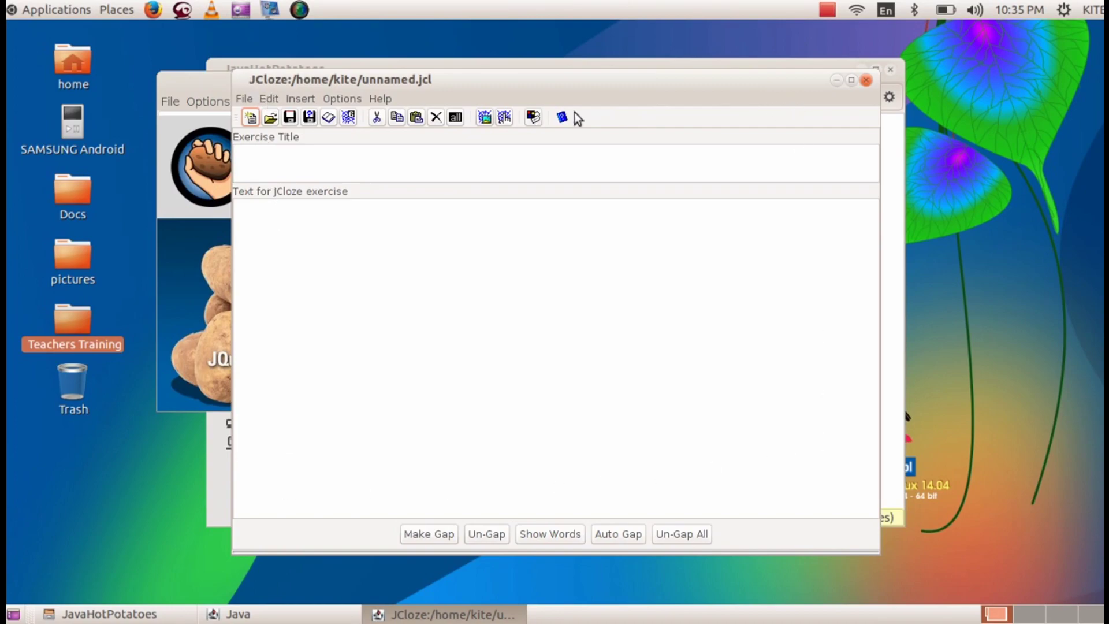
{"action": "left_click", "coordinate": [249, 99]}
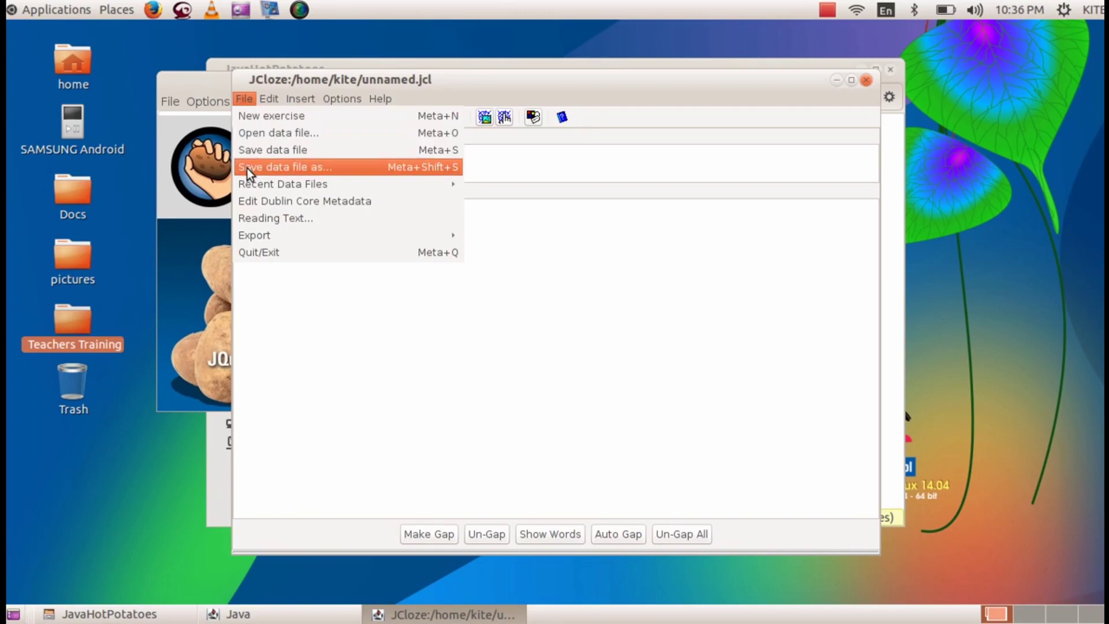
{"action": "left_click", "coordinate": [336, 150]}
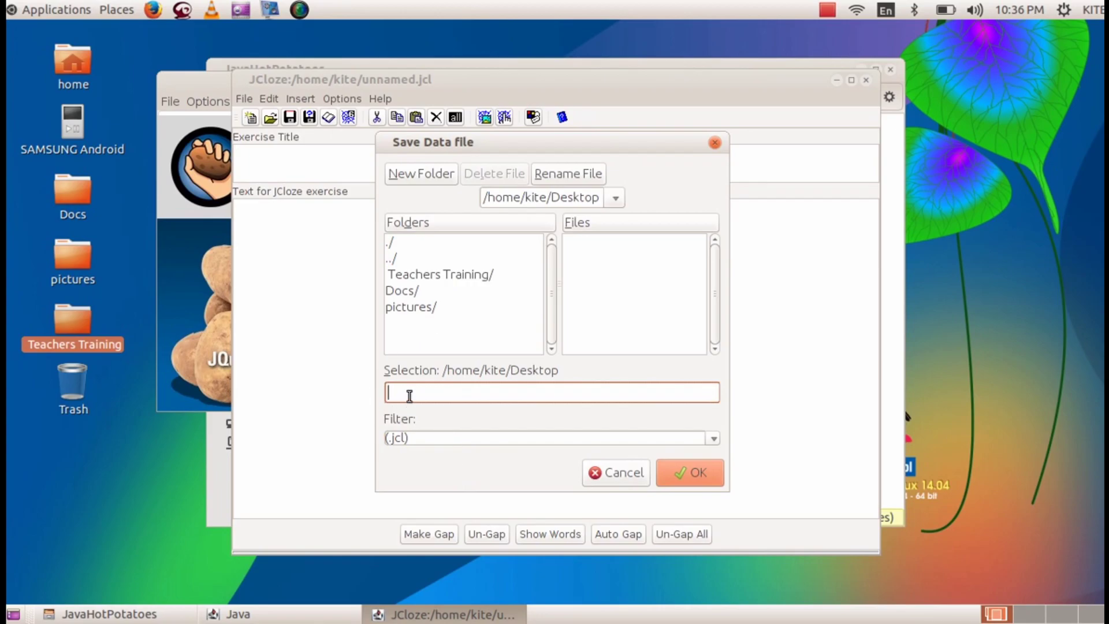
{"action": "type", "text": "Biology"}
{"action": "left_click", "coordinate": [695, 473]}
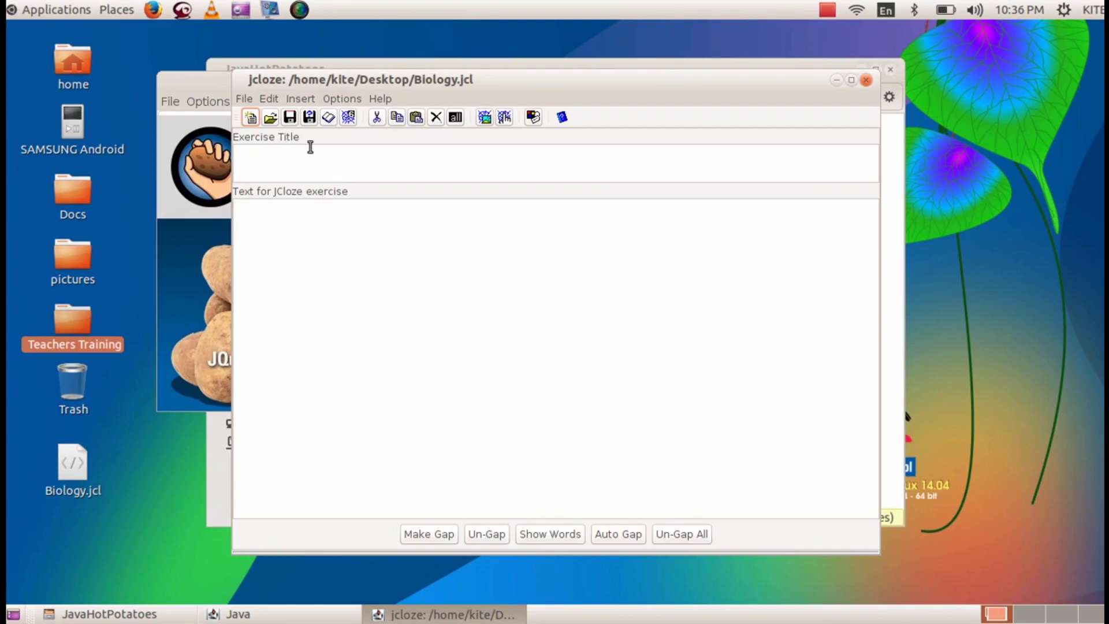
Step: Title the exercise "Answer the following question." and place the cursor in the exercise text area
{"action": "left_click", "coordinate": [248, 162]}
{"action": "type", "text": "Answer the following que"}
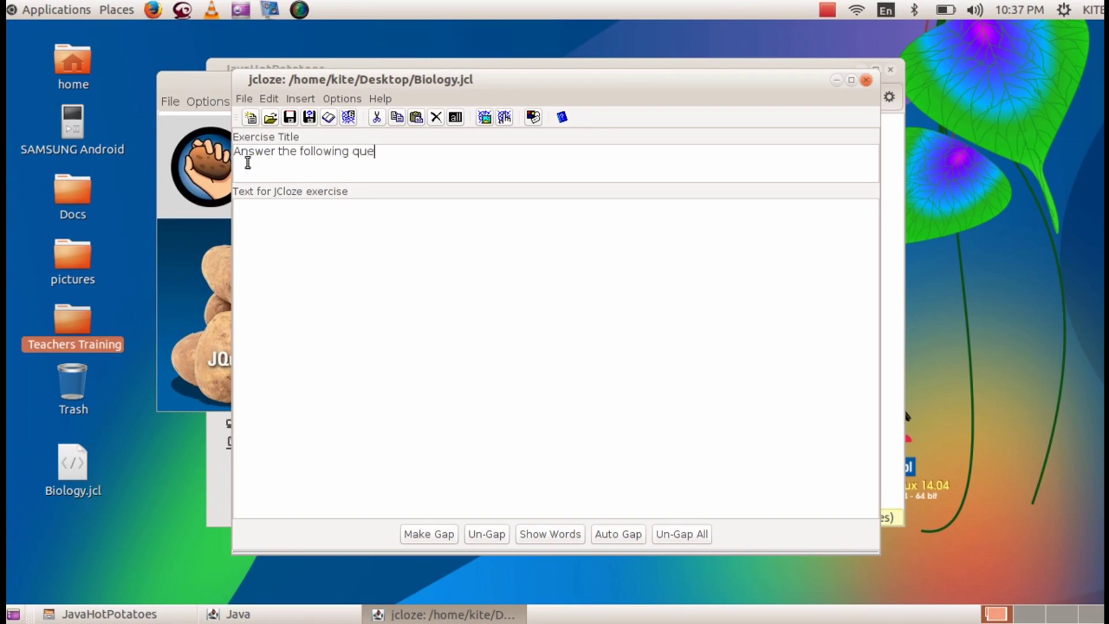
{"action": "type", "text": "stion."}
{"action": "left_click", "coordinate": [252, 219]}
{"action": "type", "text": "1. Pen"}
{"action": "key", "text": "BackSpace"}
{"action": "key", "text": "BackSpace"}
{"action": "key", "text": "BackSpace"}
{"action": "key", "text": "BackSpace"}
{"action": "key", "text": "BackSpace"}
{"action": "key", "text": "BackSpace"}
Step: Write the exercise text "The asexual reproductive structures of", "1. Penicillium- Conidia", "2. Hydra- Buds" and "3. Sponge- Gemmule", with blank lines between
{"action": "type", "text": "The asexual reproductive structures of"}
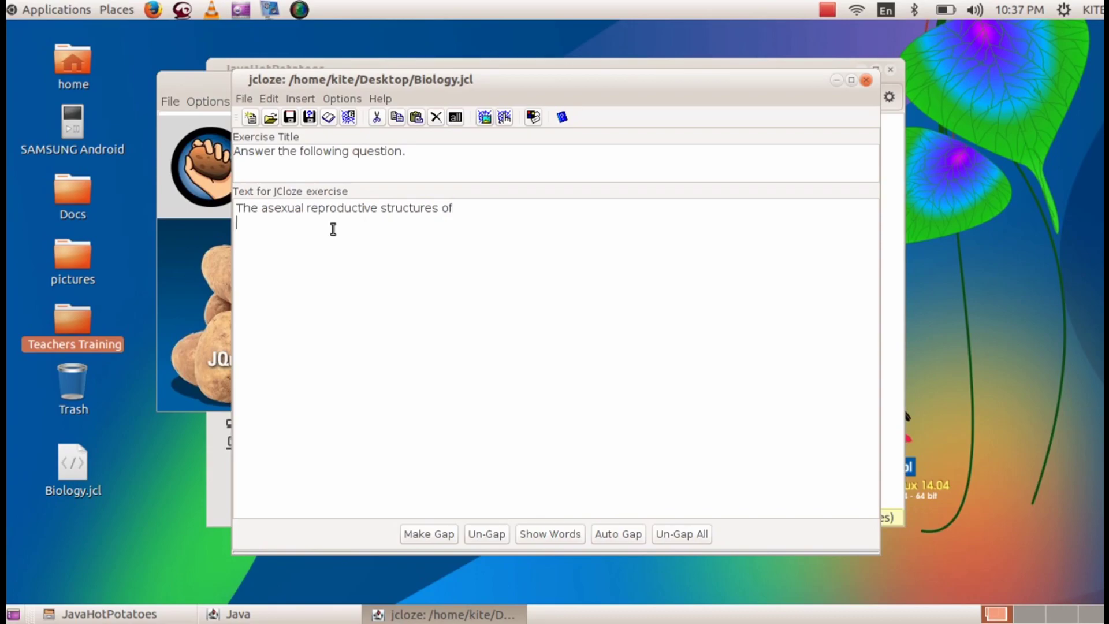
{"action": "key", "text": "Return"}
{"action": "key", "text": "Return"}
{"action": "type", "text": "1. Penicillium- Conidia"}
{"action": "key", "text": "Return"}
{"action": "key", "text": "Return"}
{"action": "type", "text": "2. Hy"}
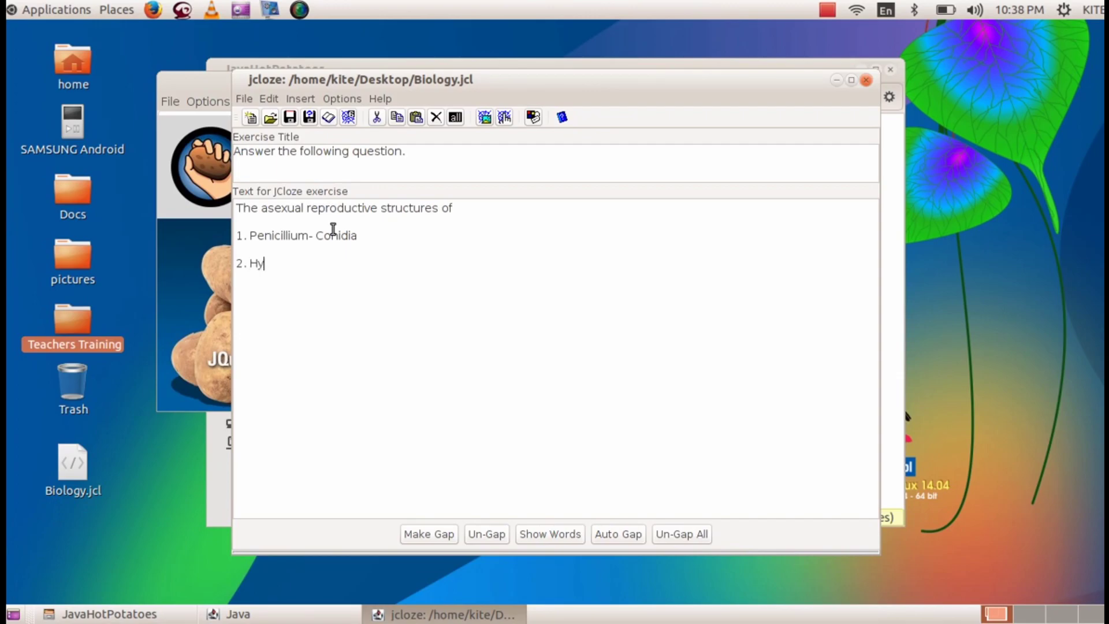
{"action": "type", "text": "dra-"}
{"action": "type", "text": "Buds"}
{"action": "key", "text": "Return"}
{"action": "type", "text": "3. Spon"}
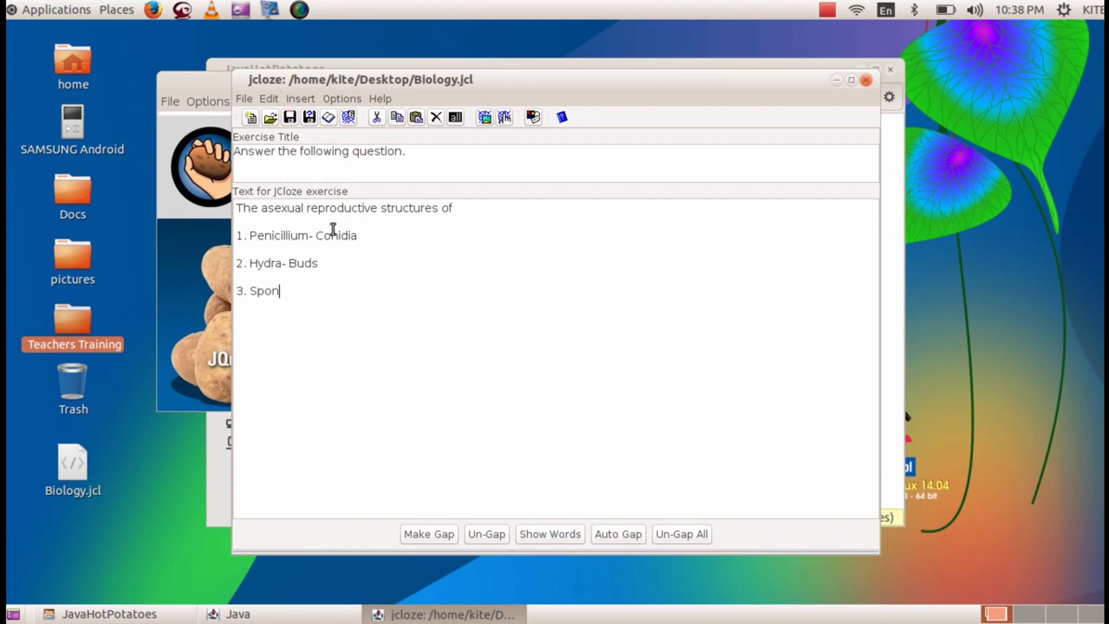
{"action": "type", "text": "ge- Gemmule"}
Step: Make the word "Conidia" a gap with "conidium" as its first alternative correct answer
{"action": "left_click_drag", "start_coordinate": [318, 236], "coordinate": [358, 235]}
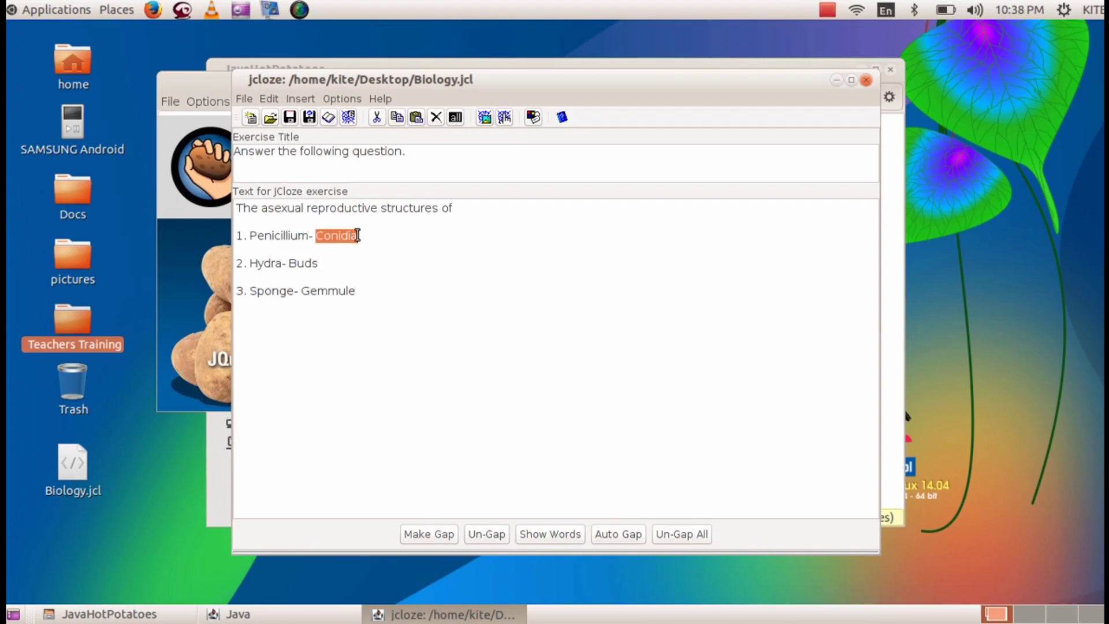
{"action": "left_click", "coordinate": [430, 534]}
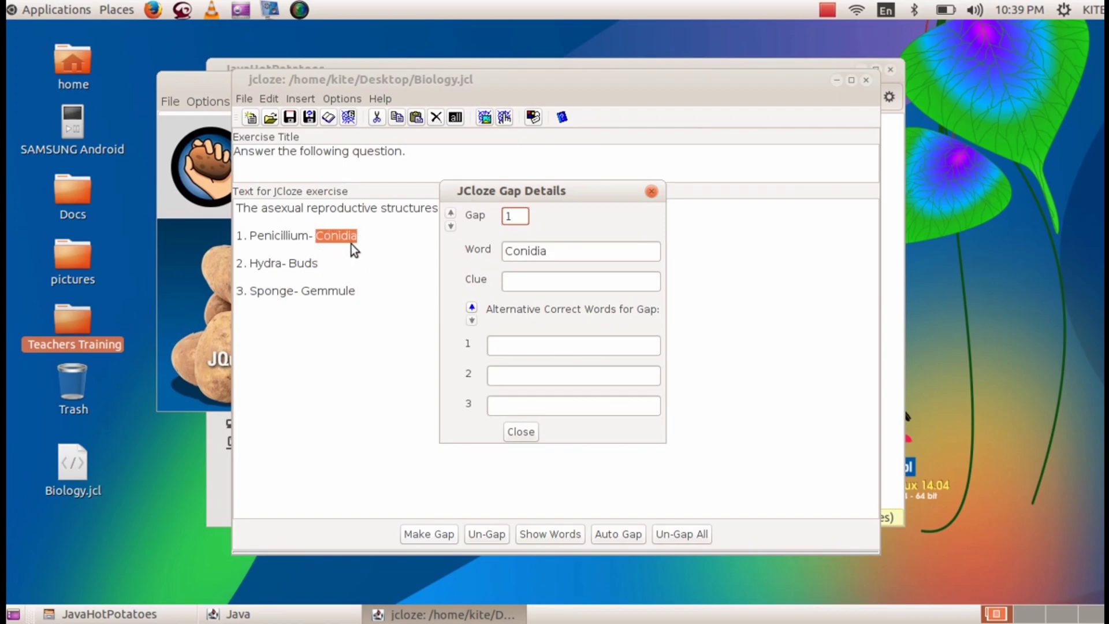
{"action": "left_click", "coordinate": [514, 348]}
{"action": "type", "text": "c"}
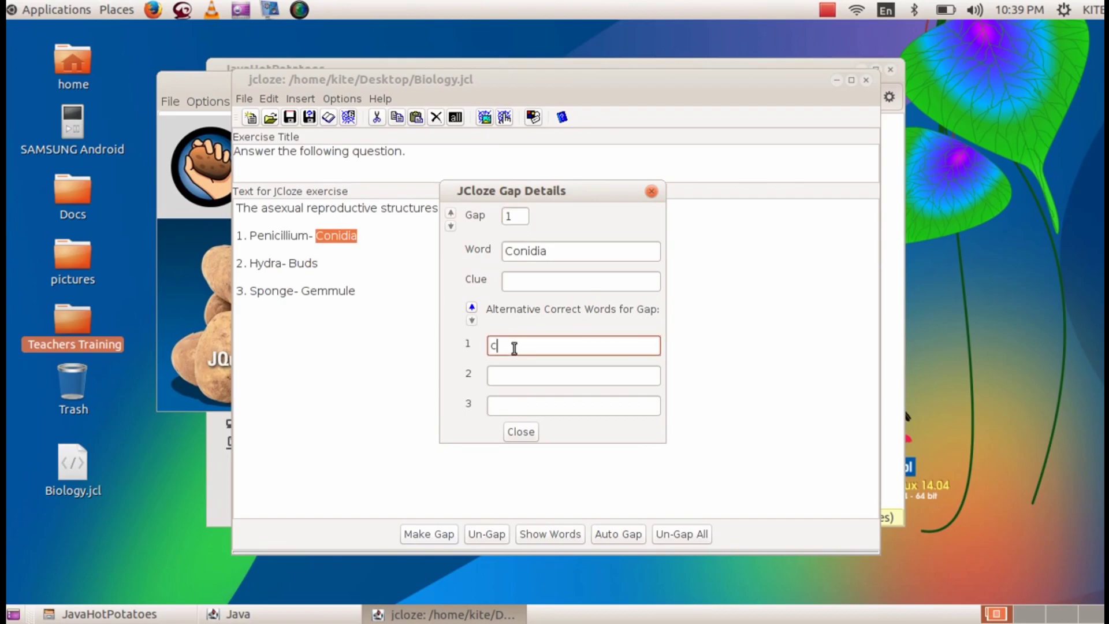
{"action": "type", "text": "onidium"}
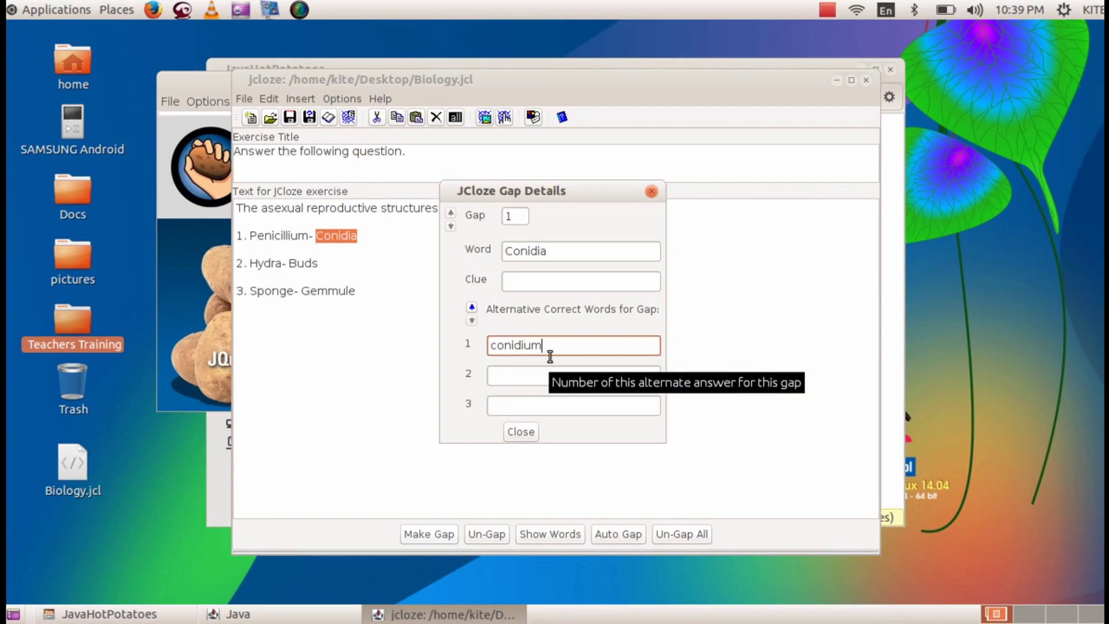
{"action": "left_click", "coordinate": [520, 431]}
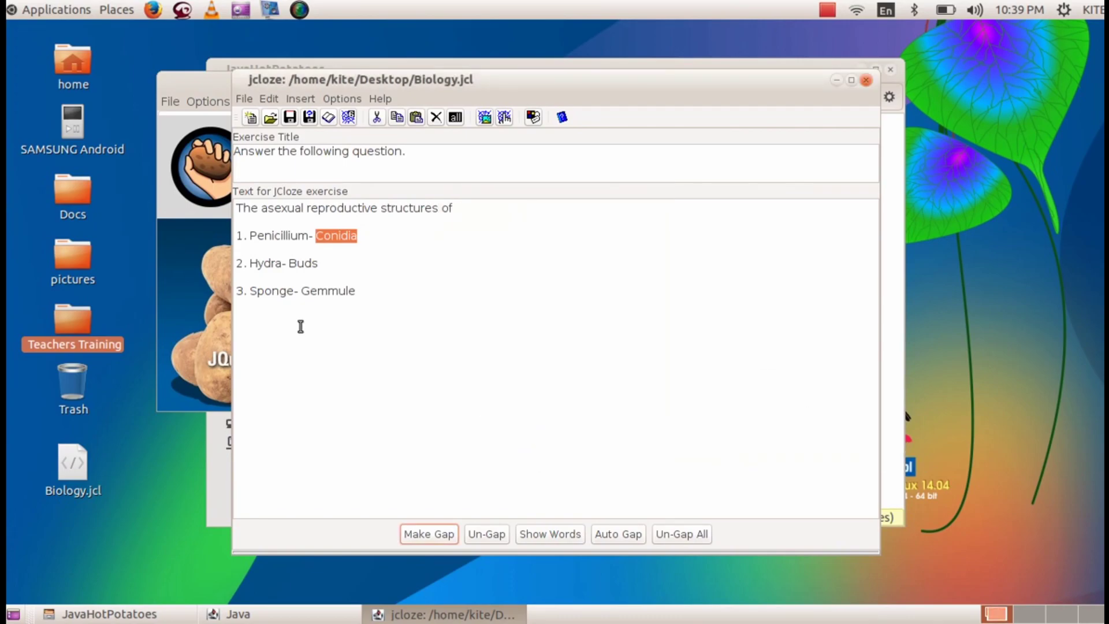
Step: Make the word "Buds" a gap with "Bud" as its first alternative correct answer
{"action": "left_click_drag", "start_coordinate": [292, 262], "coordinate": [317, 262]}
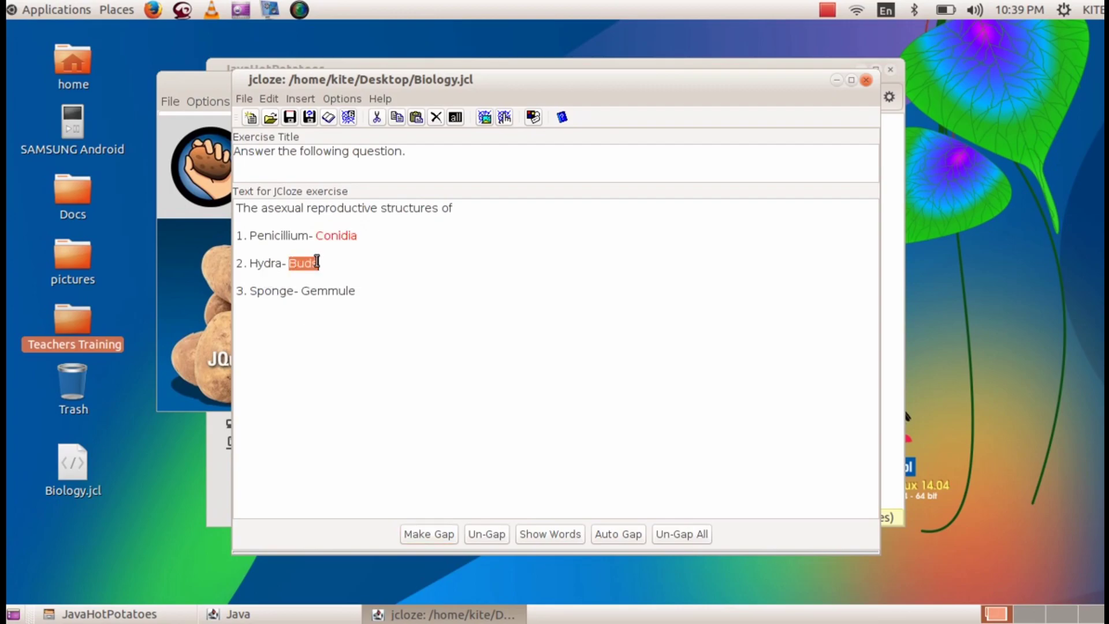
{"action": "left_click", "coordinate": [434, 535]}
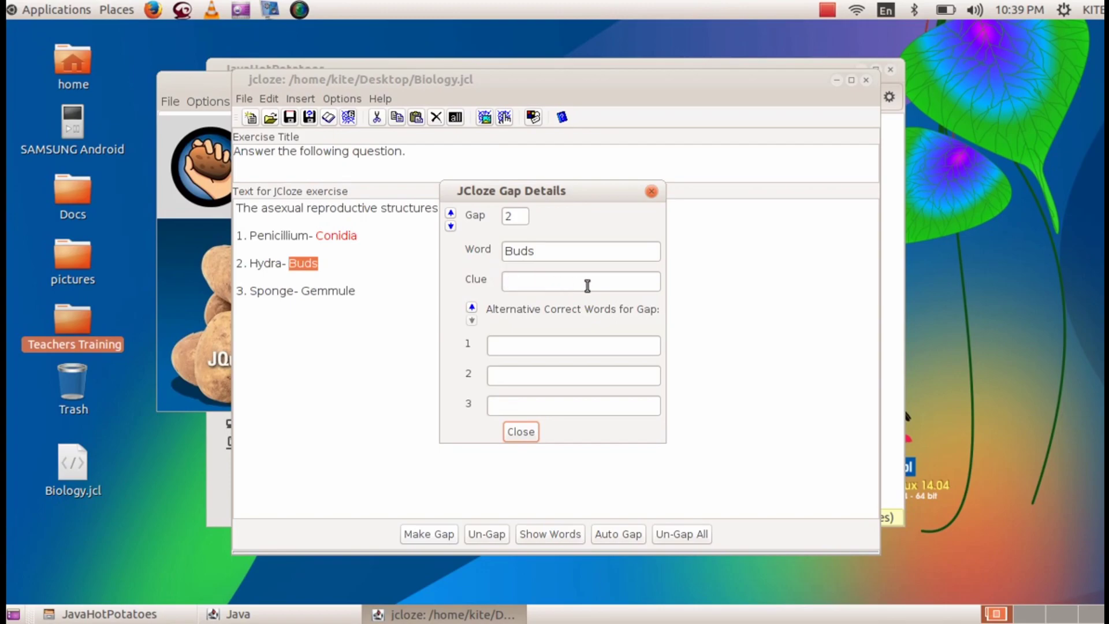
{"action": "left_click", "coordinate": [498, 346]}
{"action": "type", "text": "Bud"}
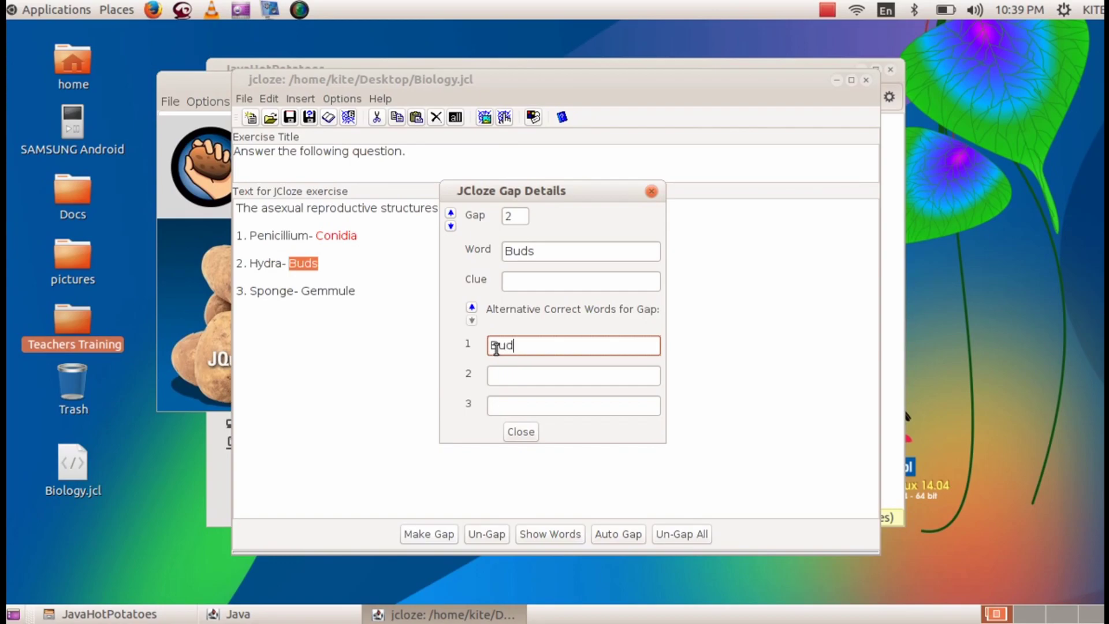
{"action": "left_click", "coordinate": [521, 432]}
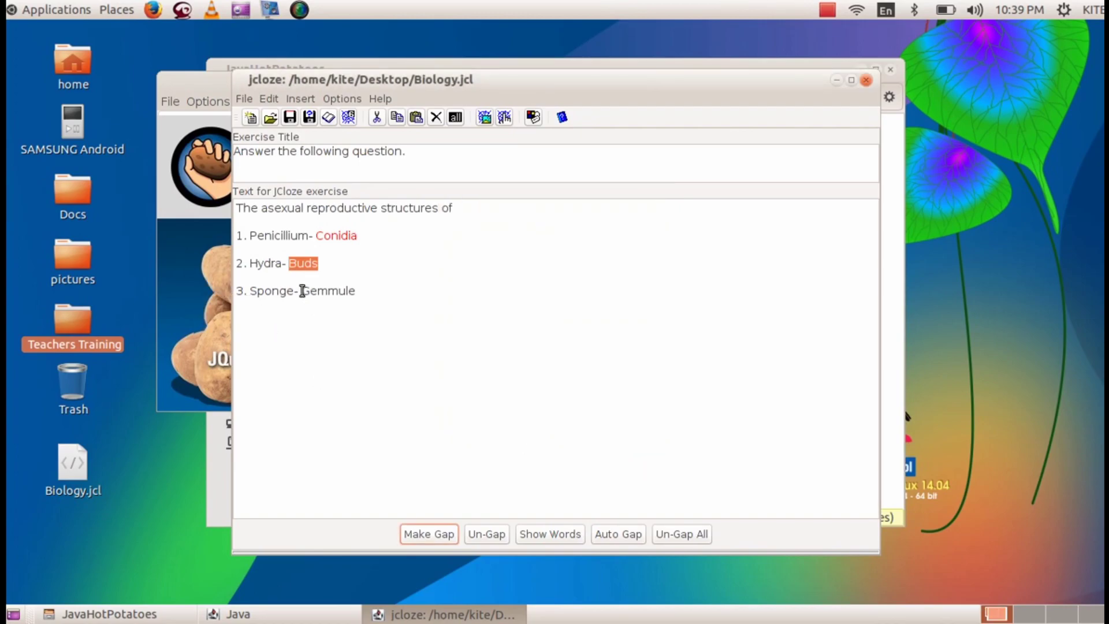
Step: Make the word "Gemmule" a gap with "Gemmules" as its first alternative correct answer
{"action": "left_click_drag", "start_coordinate": [301, 290], "coordinate": [364, 290]}
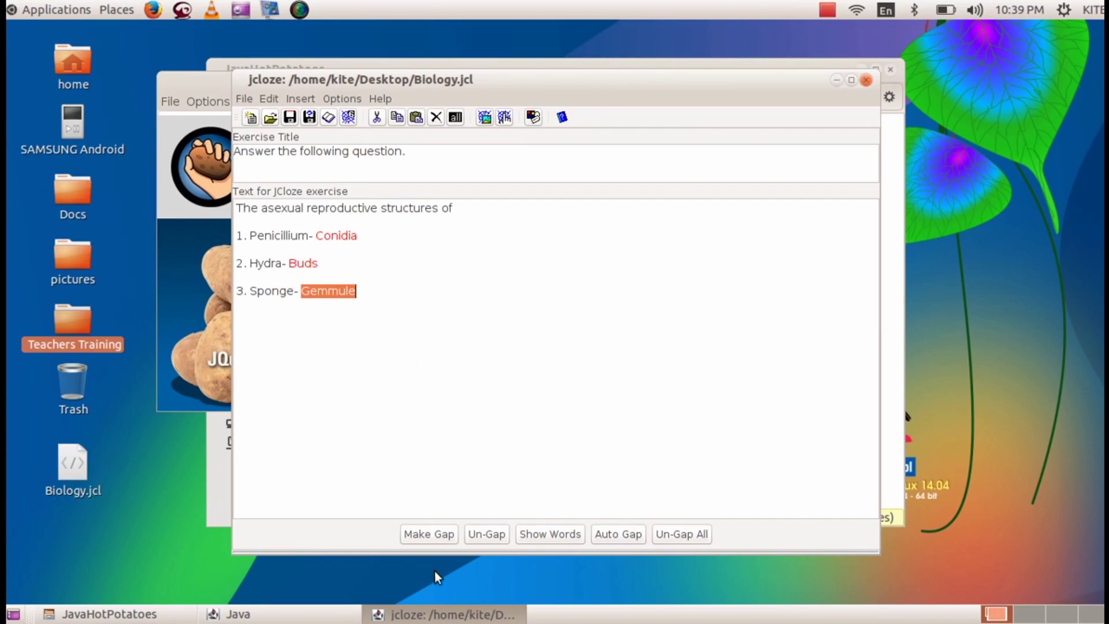
{"action": "left_click", "coordinate": [425, 537]}
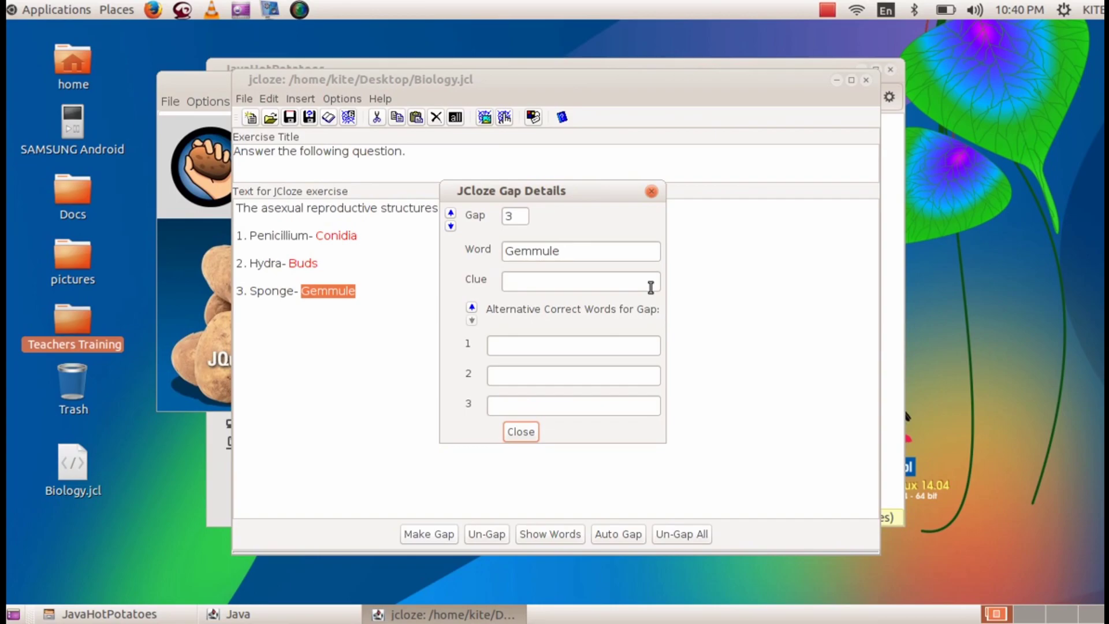
{"action": "left_click", "coordinate": [515, 349]}
{"action": "type", "text": "Gemmules"}
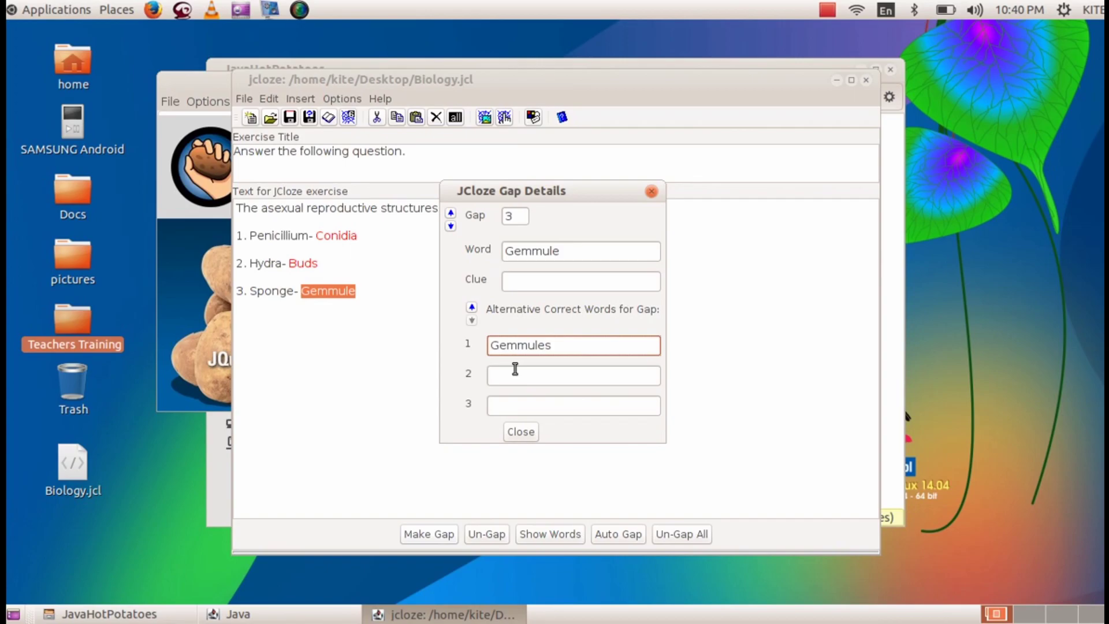
{"action": "left_click", "coordinate": [521, 433]}
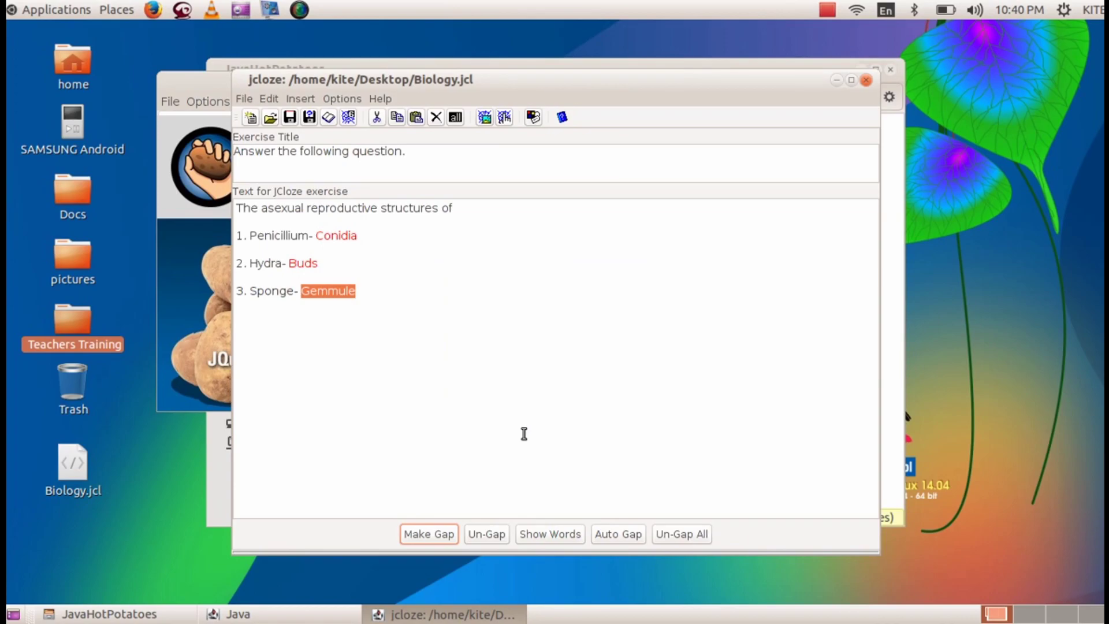
{"action": "left_click", "coordinate": [436, 424]}
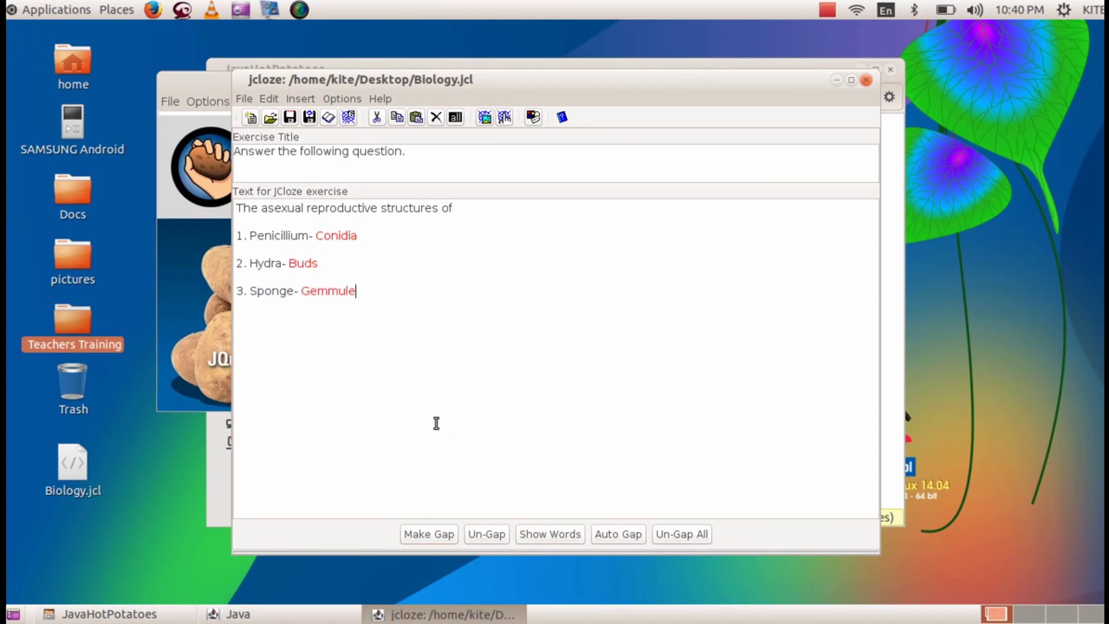
Step: Enable Include SCORM 1.2 Functions in the exercise configuration and close the configuration window
{"action": "left_click", "coordinate": [344, 98]}
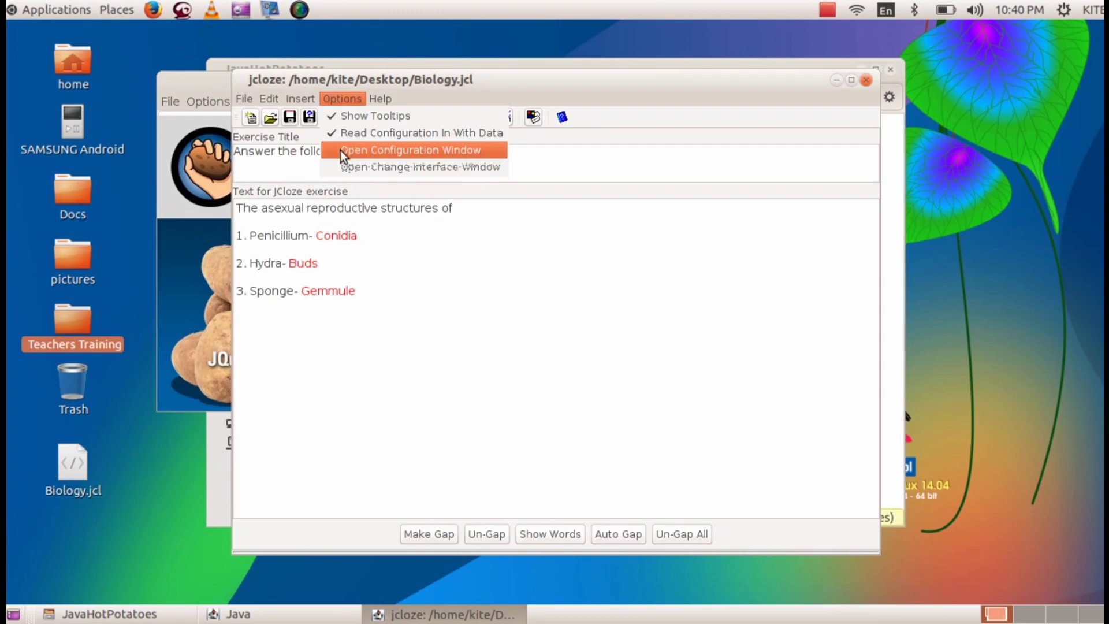
{"action": "left_click", "coordinate": [442, 151]}
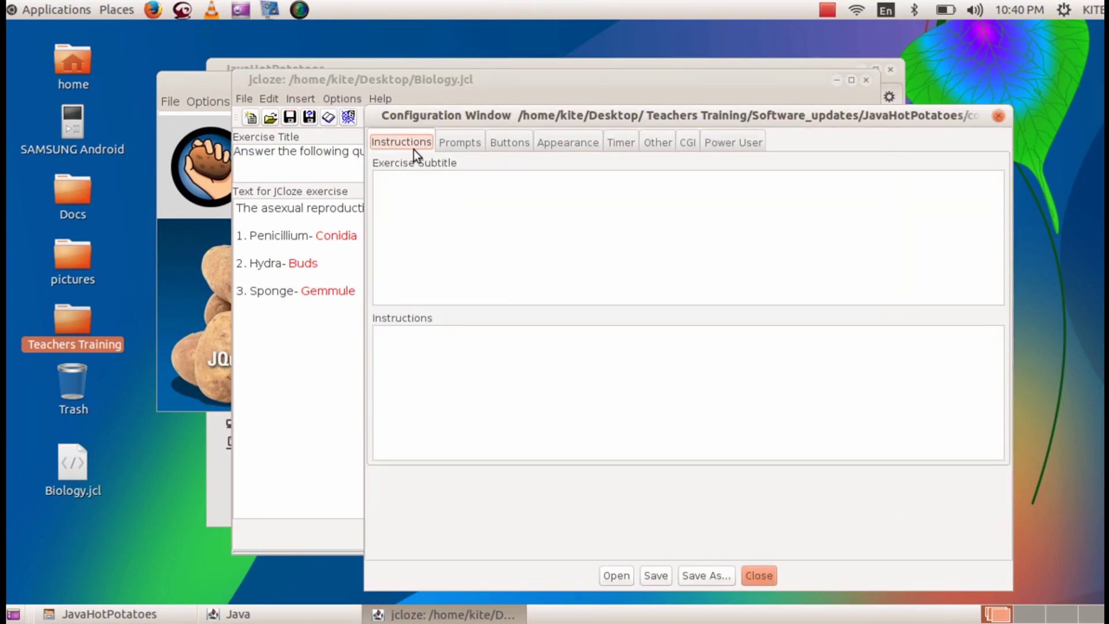
{"action": "left_click", "coordinate": [657, 144]}
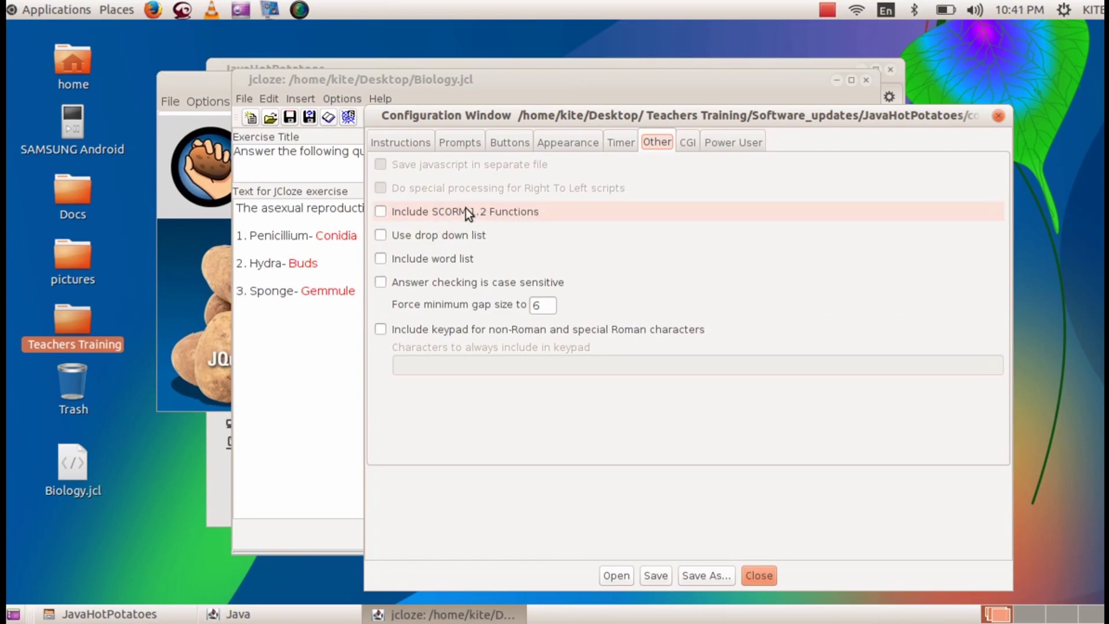
{"action": "left_click", "coordinate": [380, 212]}
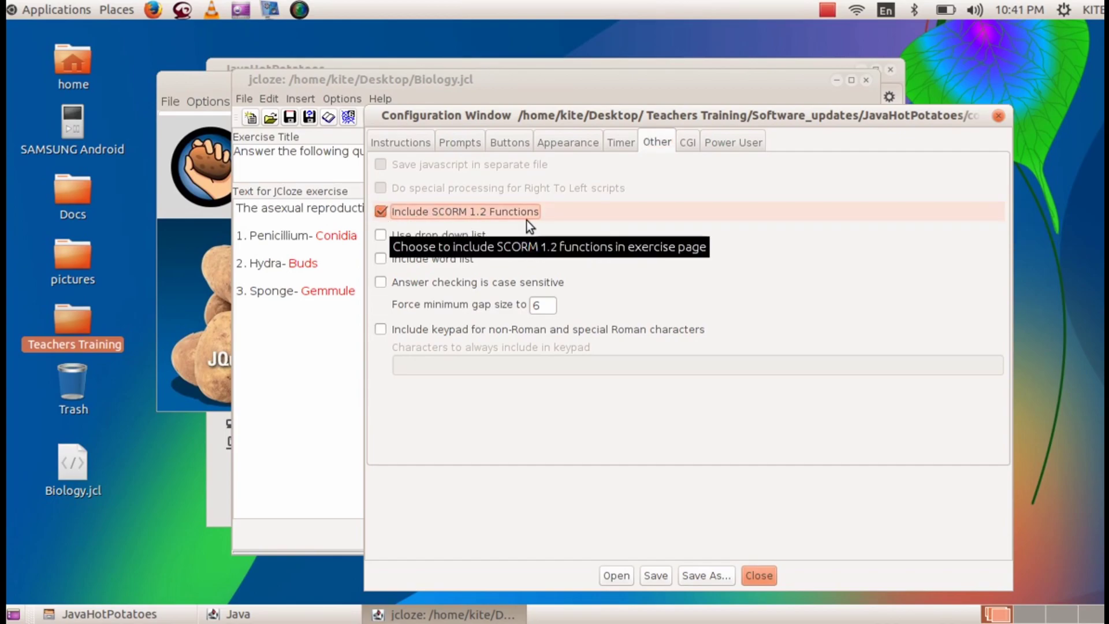
{"action": "left_click", "coordinate": [760, 575]}
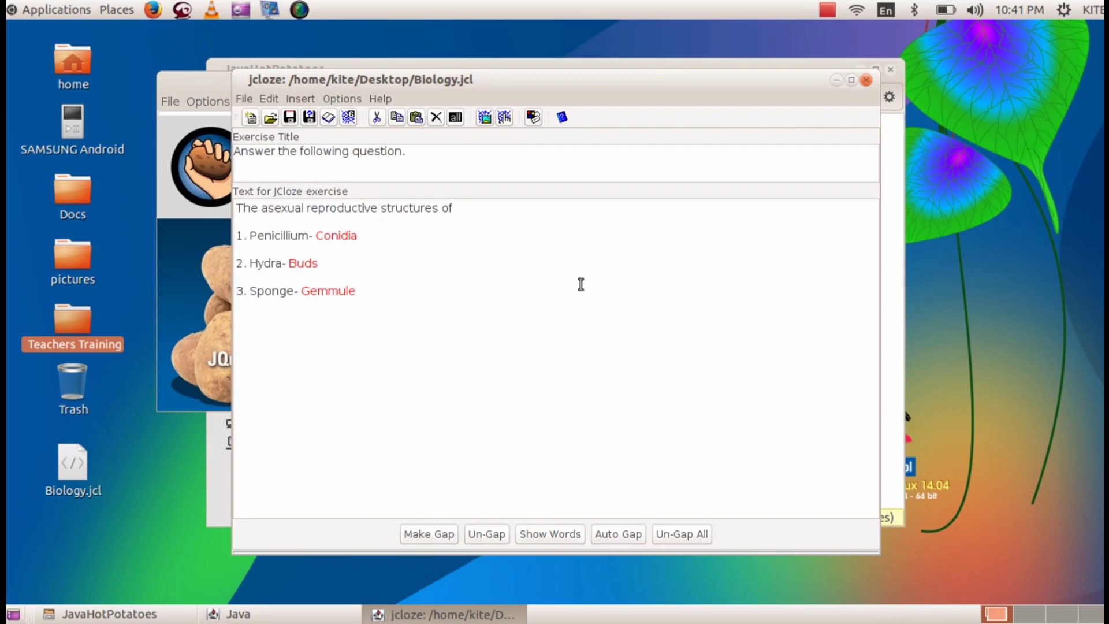
Step: Export the exercise as a Standard V6 page named Biology.htm on the Desktop and finish without viewing it in the browser
{"action": "left_click", "coordinate": [245, 100]}
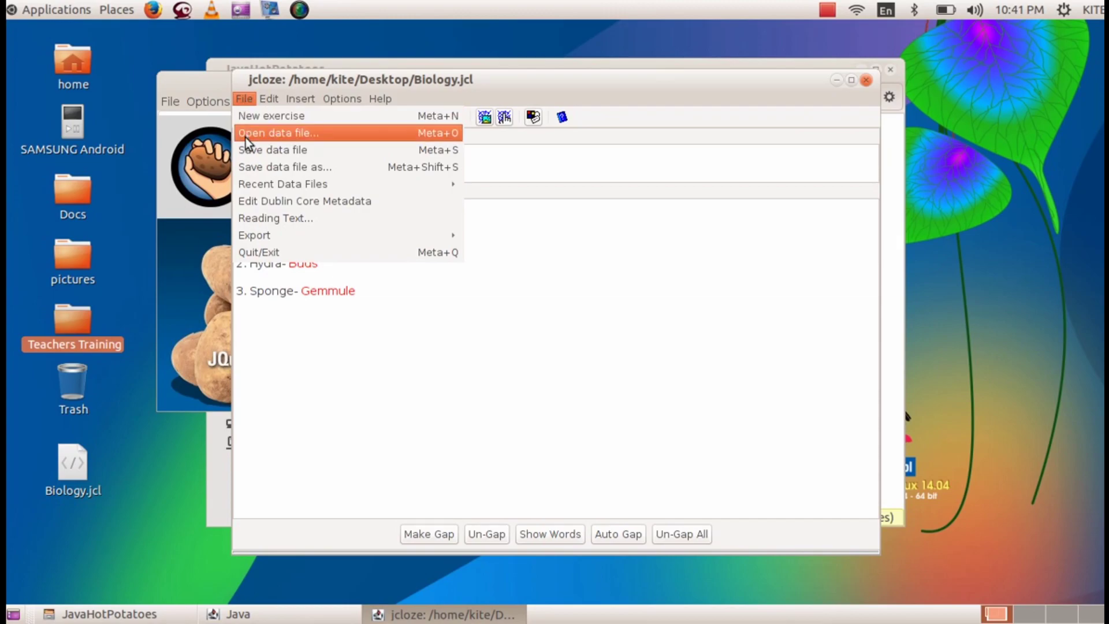
{"action": "mouse_move", "coordinate": [269, 235]}
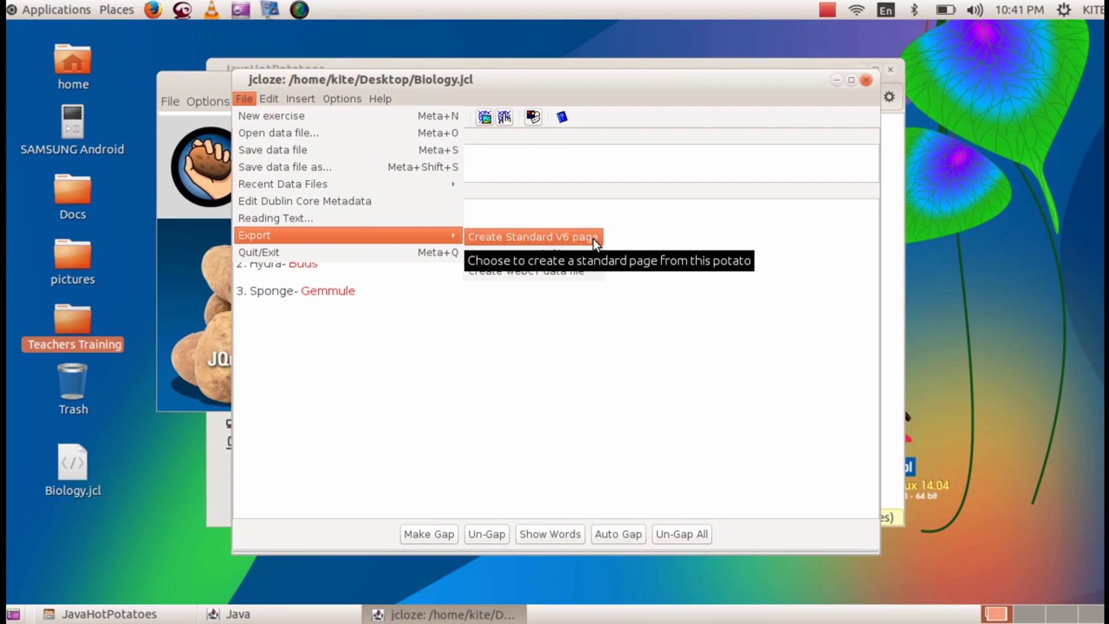
{"action": "left_click", "coordinate": [556, 237]}
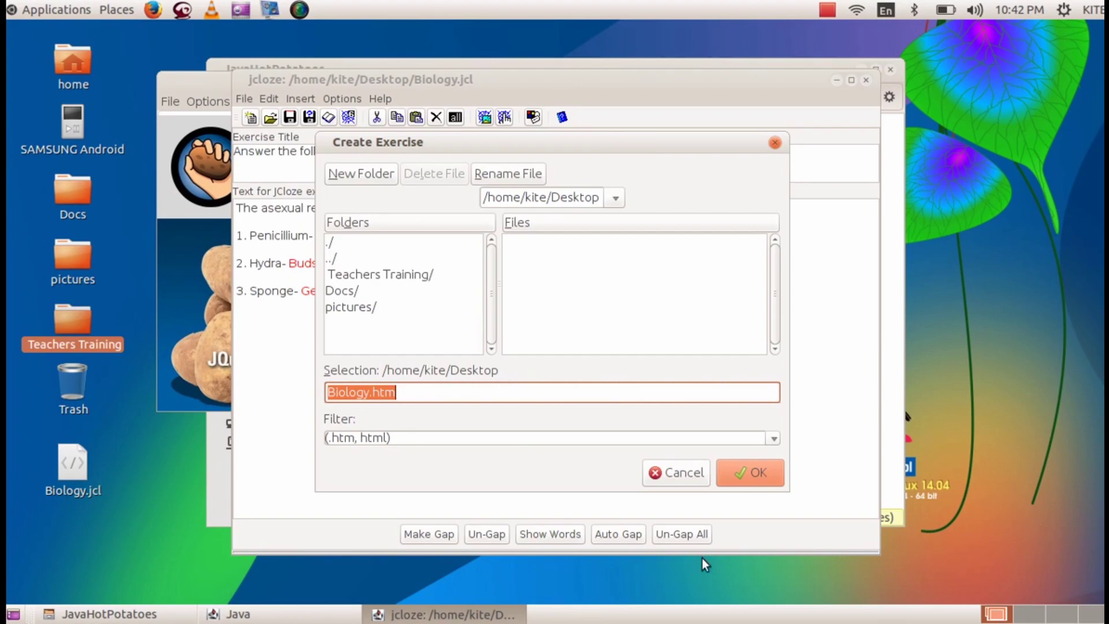
{"action": "left_click", "coordinate": [757, 477]}
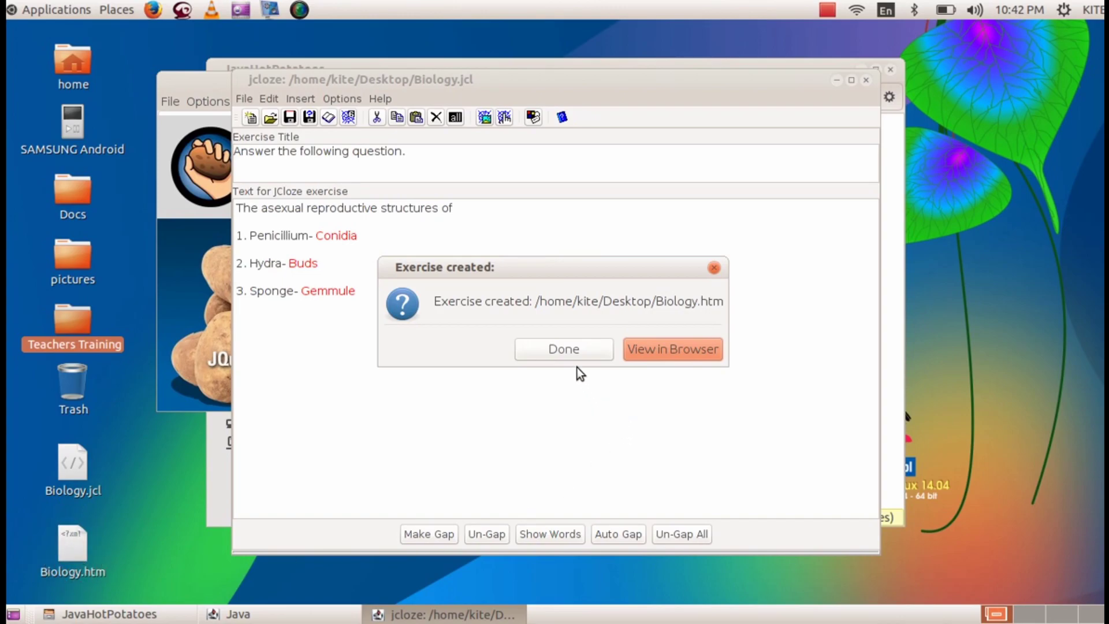
{"action": "left_click", "coordinate": [564, 349]}
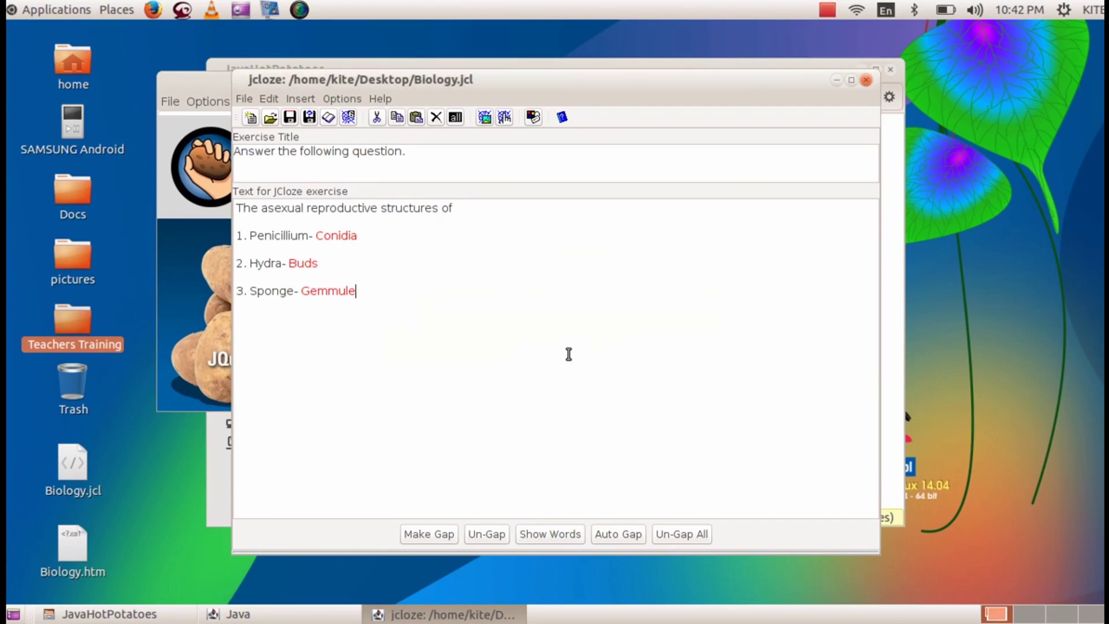
Step: Close the exercise editor, saving the changes to Biology.jcl, and close the Hot Potatoes launcher and the JavaHotPotatoes folder window
{"action": "left_click", "coordinate": [864, 80]}
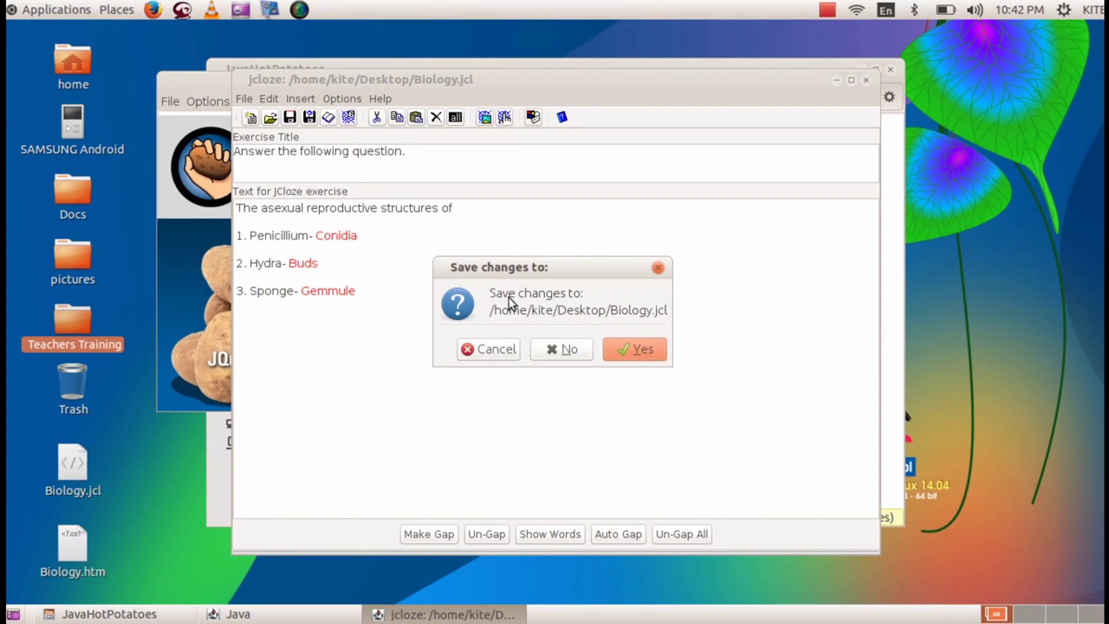
{"action": "left_click", "coordinate": [642, 350]}
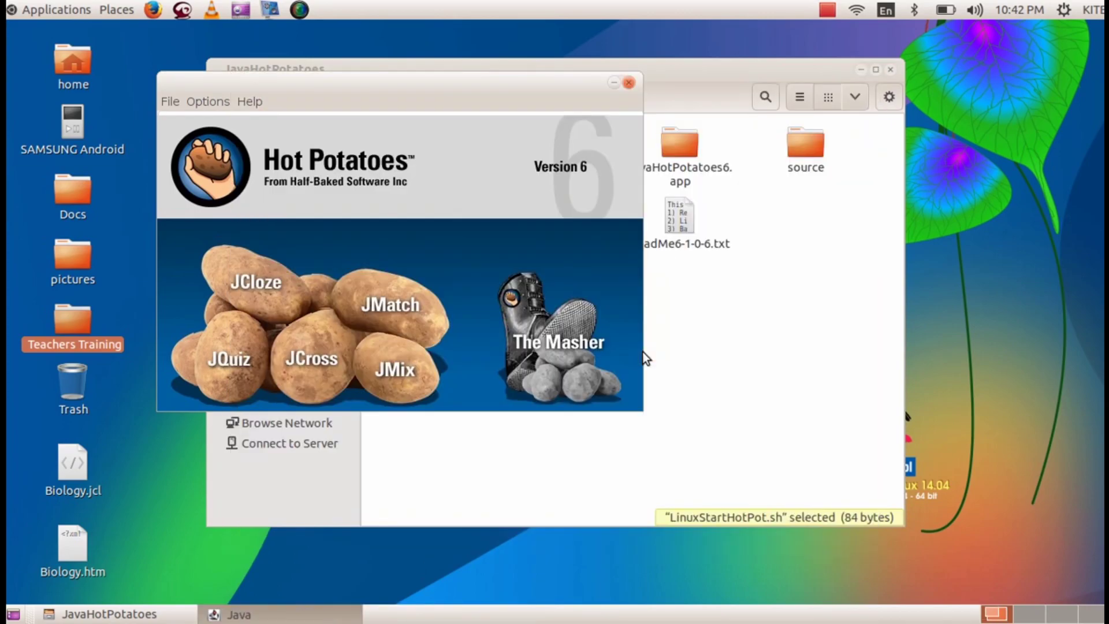
{"action": "left_click", "coordinate": [628, 82]}
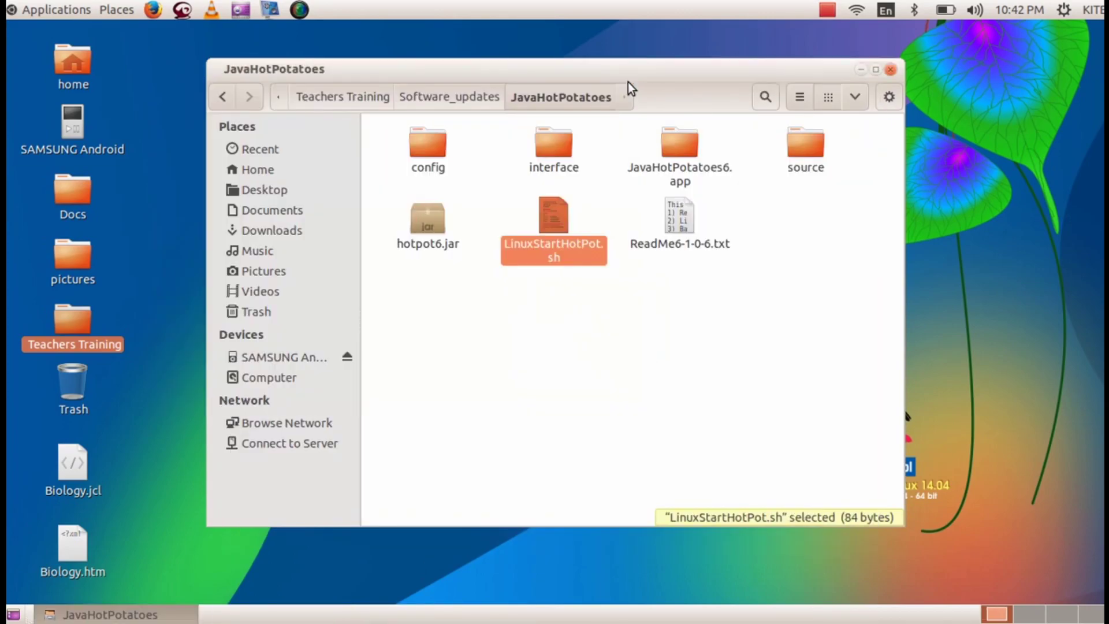
{"action": "left_click", "coordinate": [890, 69]}
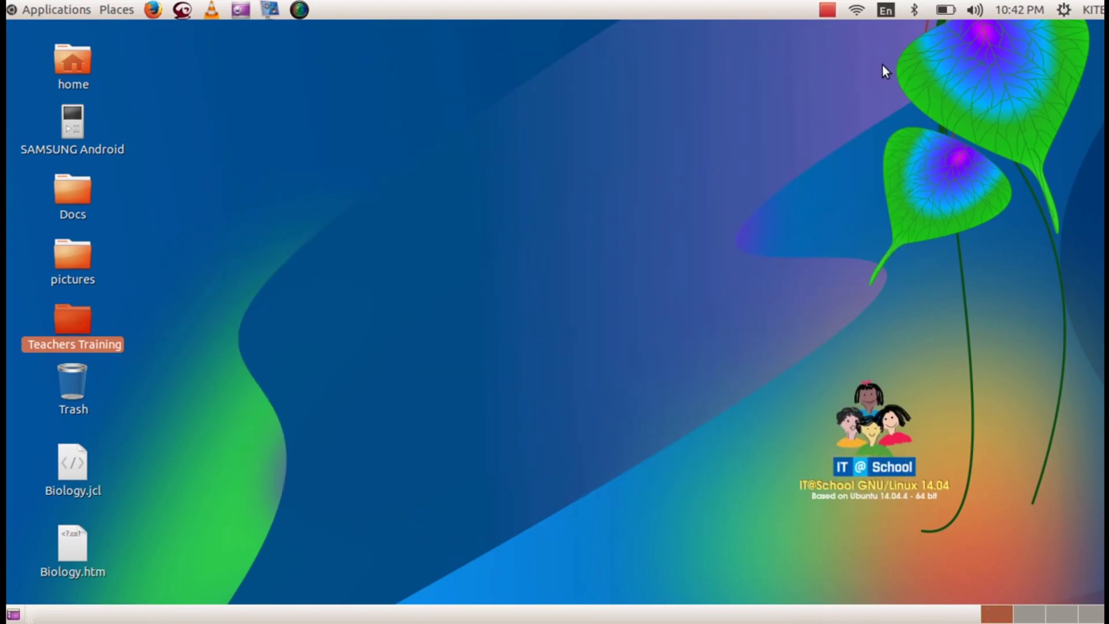
{"action": "left_click", "coordinate": [536, 289]}
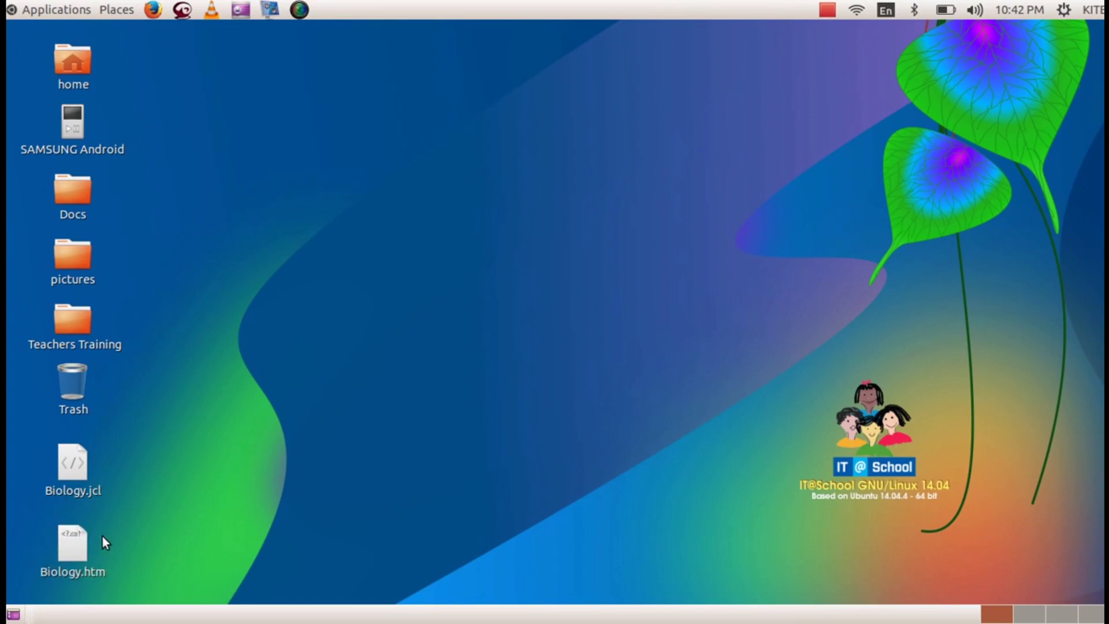
Step: Open Biology.htm from the desktop in Firefox and check the answers "conidia", "buds" and "gemmule" for Penicillium, Hydra and Sponge
{"action": "double_click", "coordinate": [74, 545]}
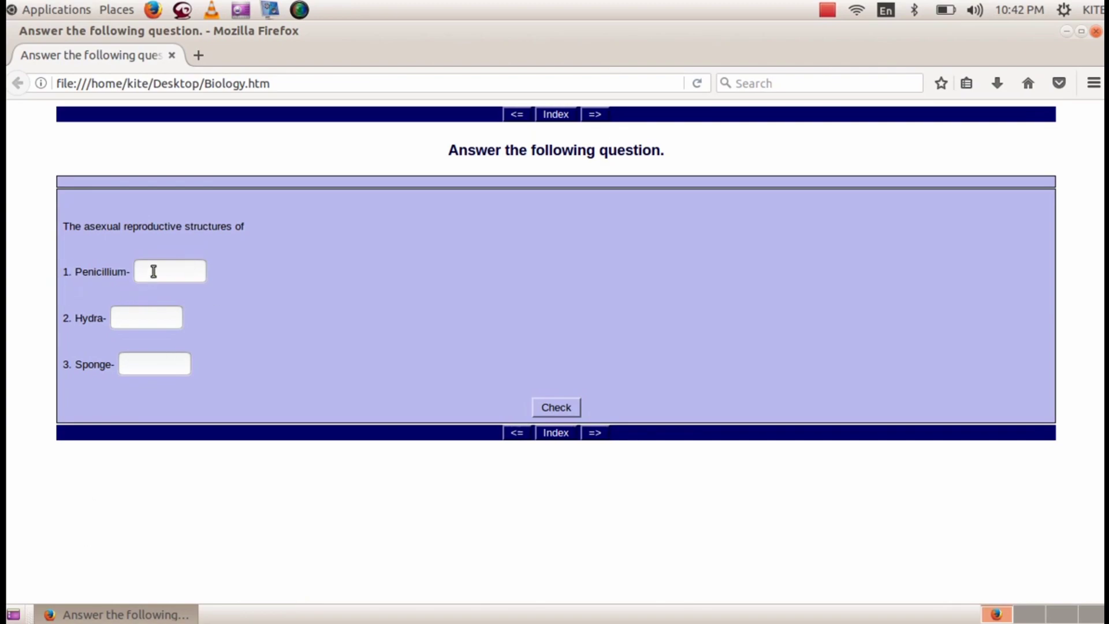
{"action": "type", "text": "conidia"}
{"action": "left_click", "coordinate": [131, 316]}
{"action": "type", "text": "buds"}
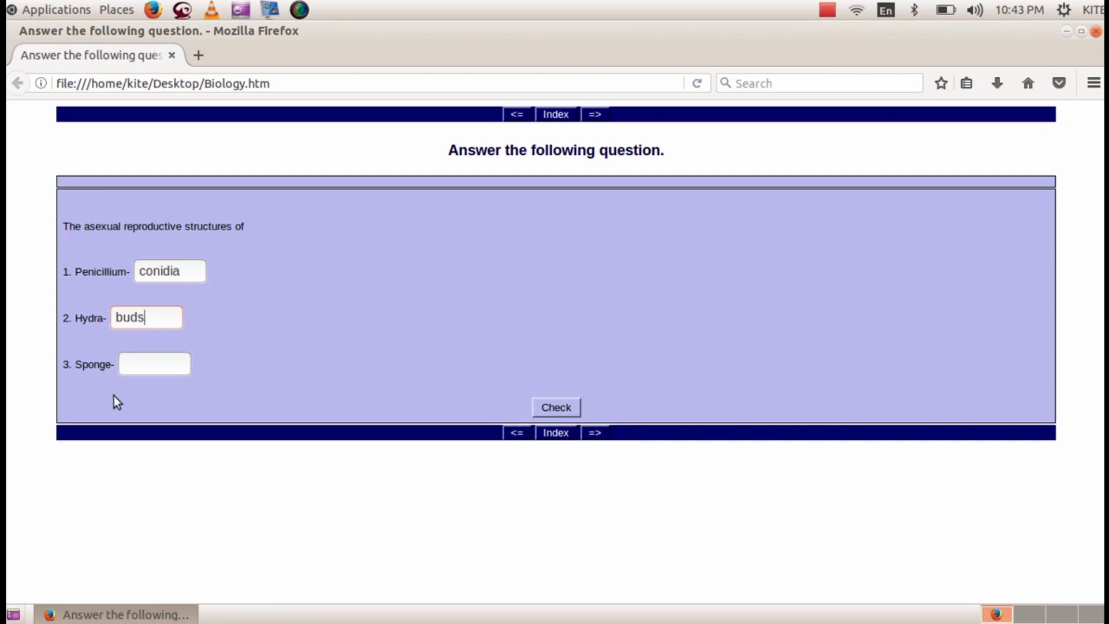
{"action": "type", "text": "gemmule"}
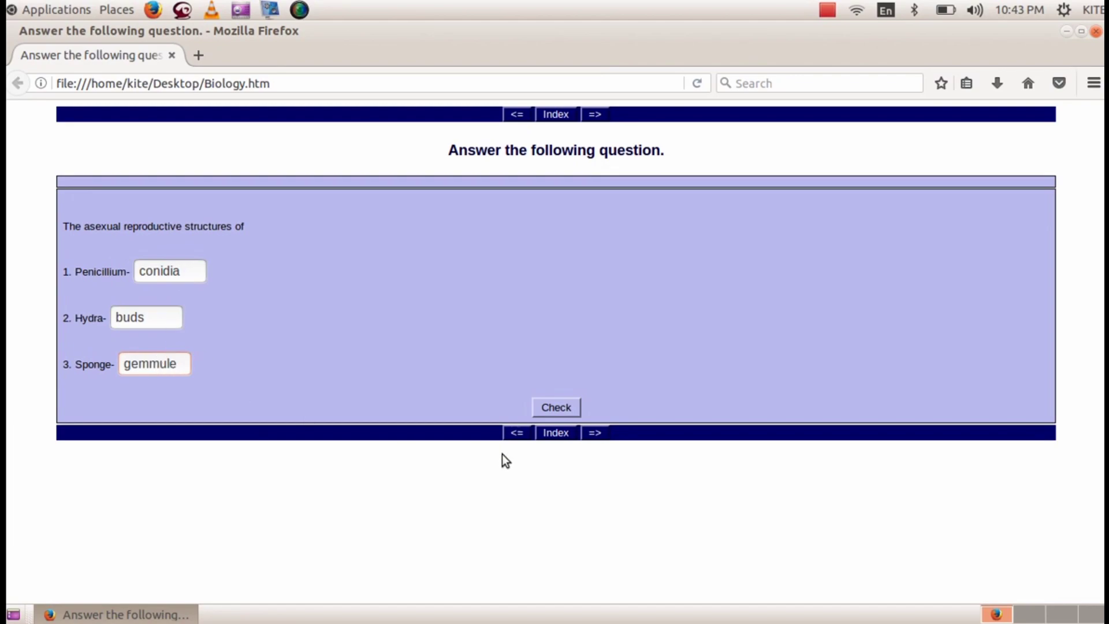
{"action": "left_click", "coordinate": [556, 409]}
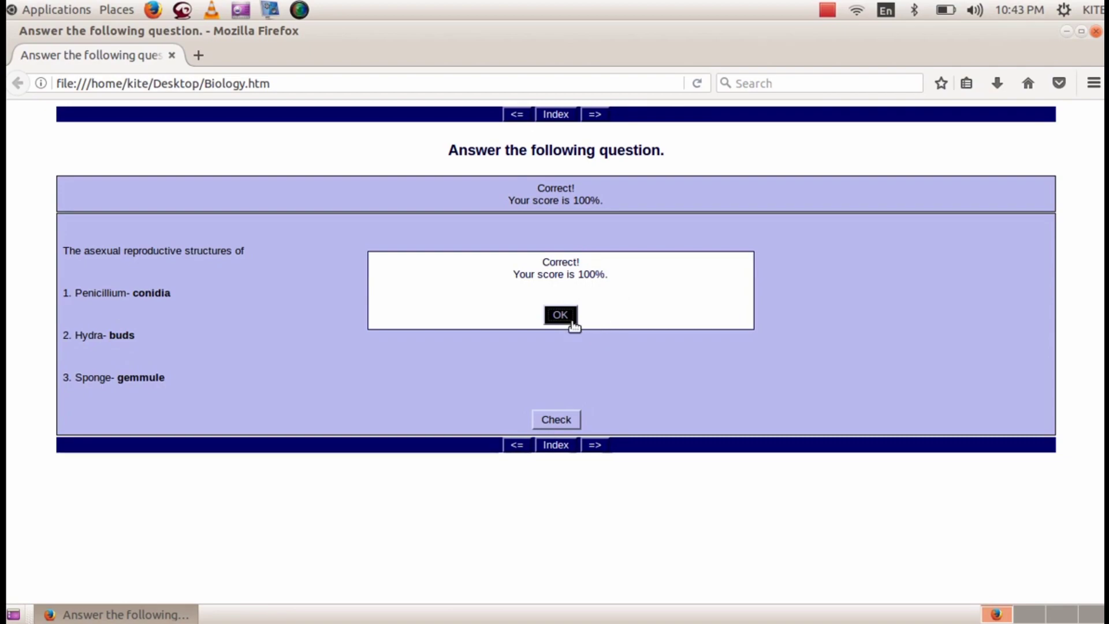
{"action": "left_click", "coordinate": [560, 315]}
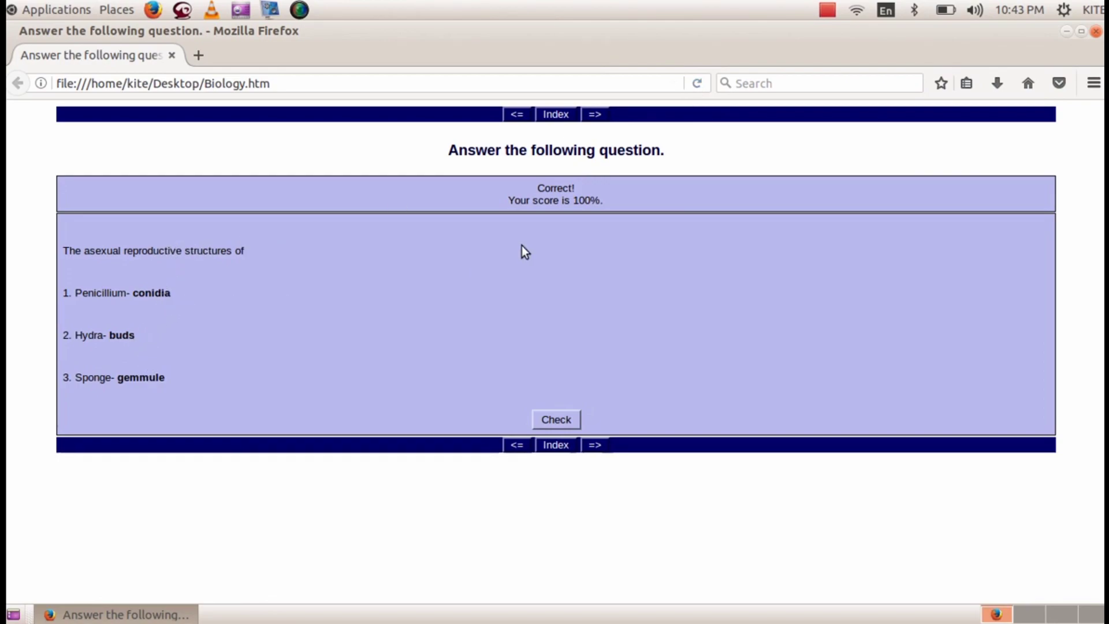
Step: Reload the exercise page and answer "conidium" for Penicillium, "buds" for Hydra and "gemmules" for Sponge
{"action": "left_click", "coordinate": [698, 85]}
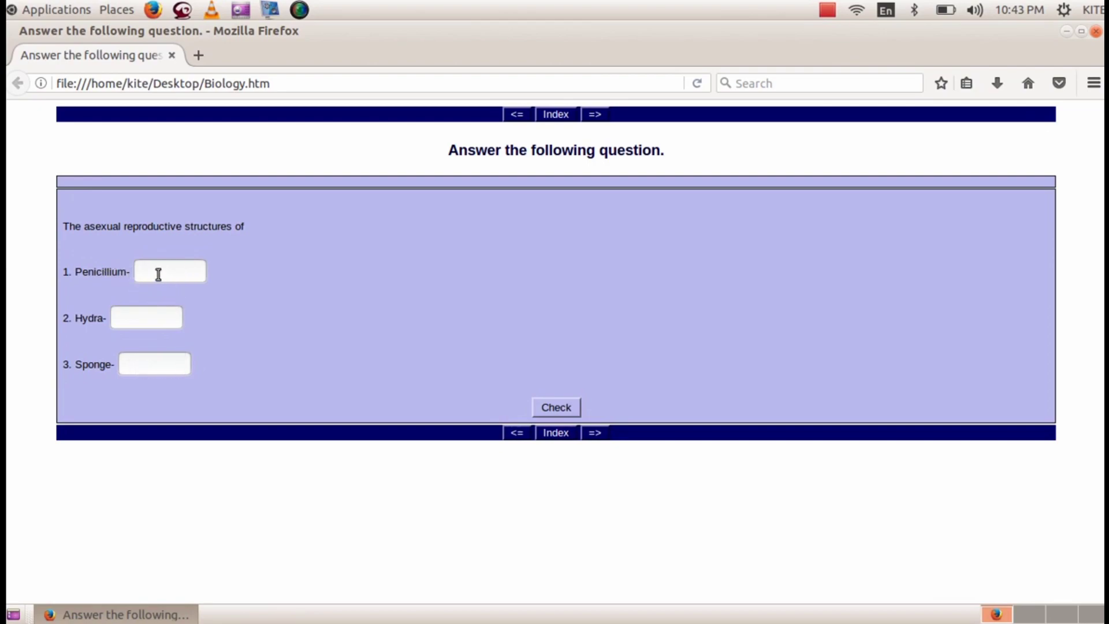
{"action": "type", "text": "conidium"}
{"action": "left_click", "coordinate": [123, 321]}
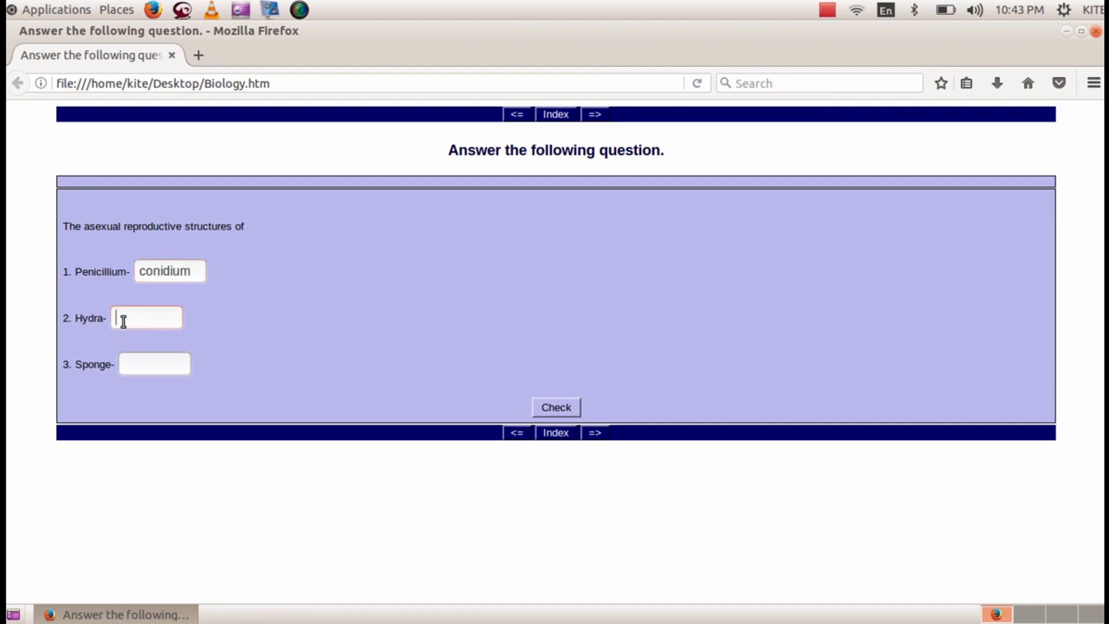
{"action": "type", "text": "buds"}
{"action": "type", "text": "gemmul"}
{"action": "type", "text": "es"}
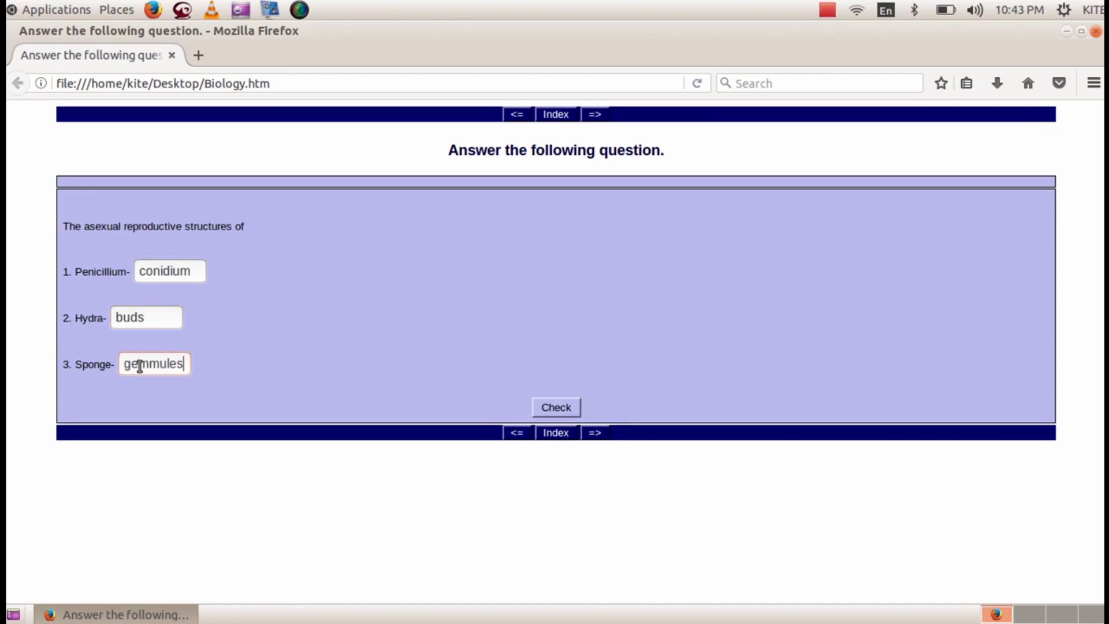